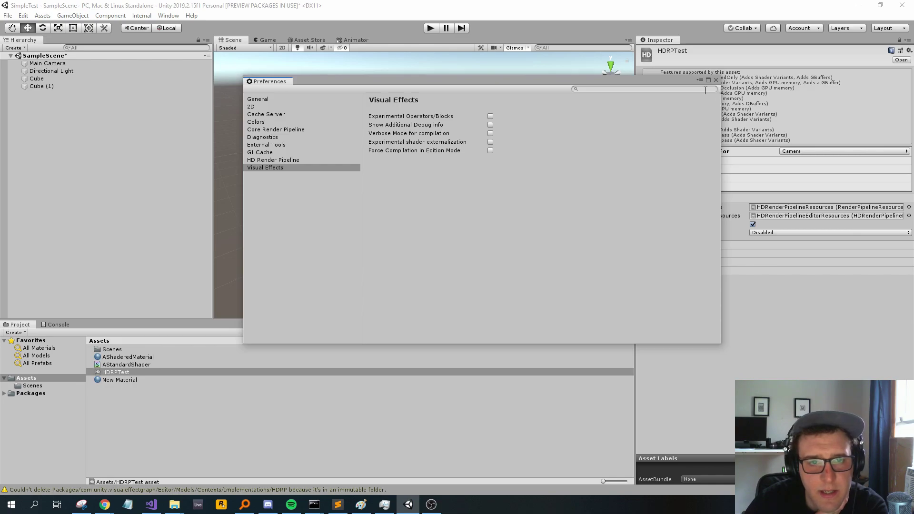
- Move the Preferences window aside and close it
left_click_drag(495, 81, 588, 69)
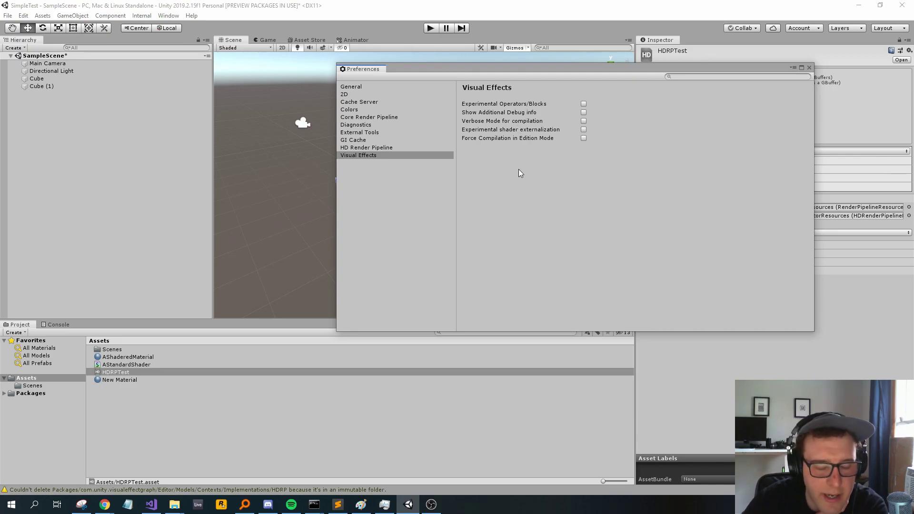
left_click(808, 68)
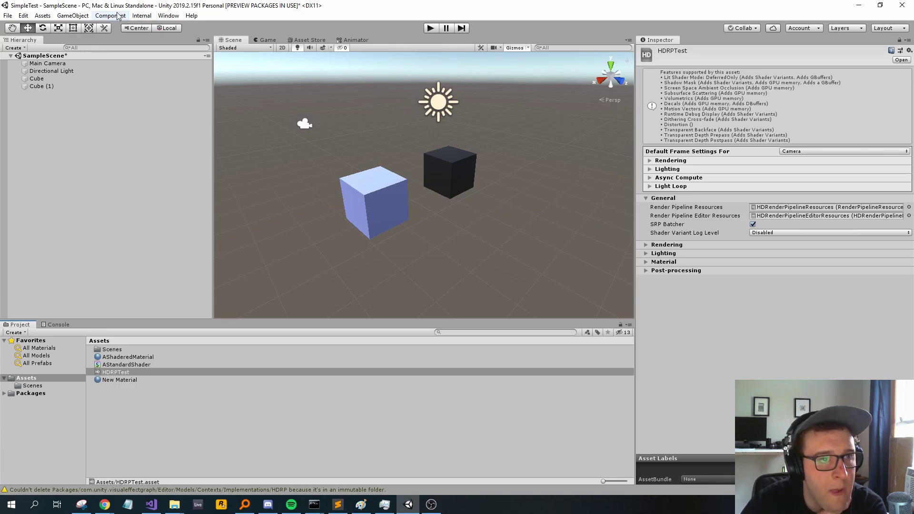
- Search the Package Manager for "High" and expand the High Definition RP package entry
left_click(169, 15)
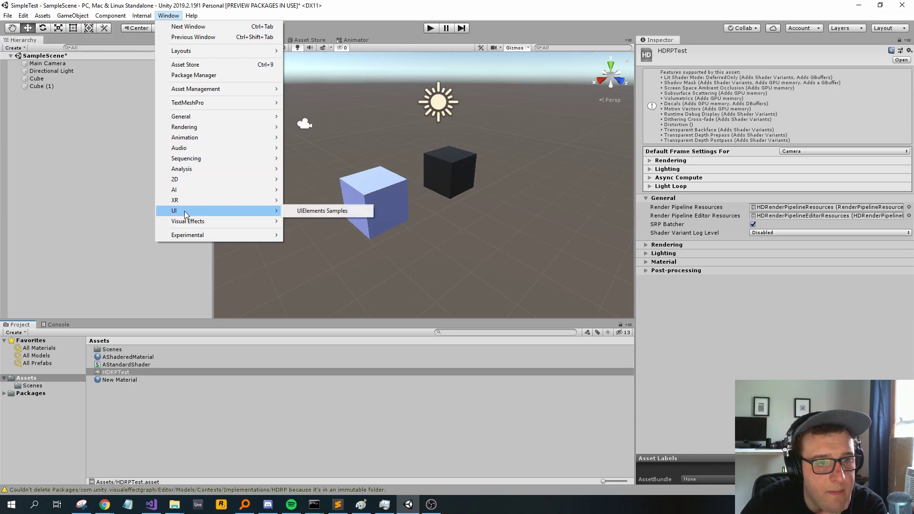
left_click(207, 76)
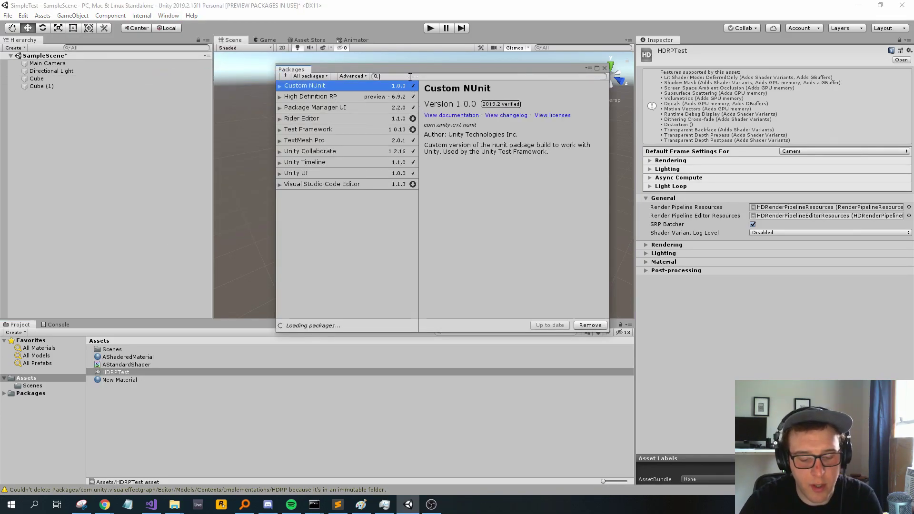
type("Hig")
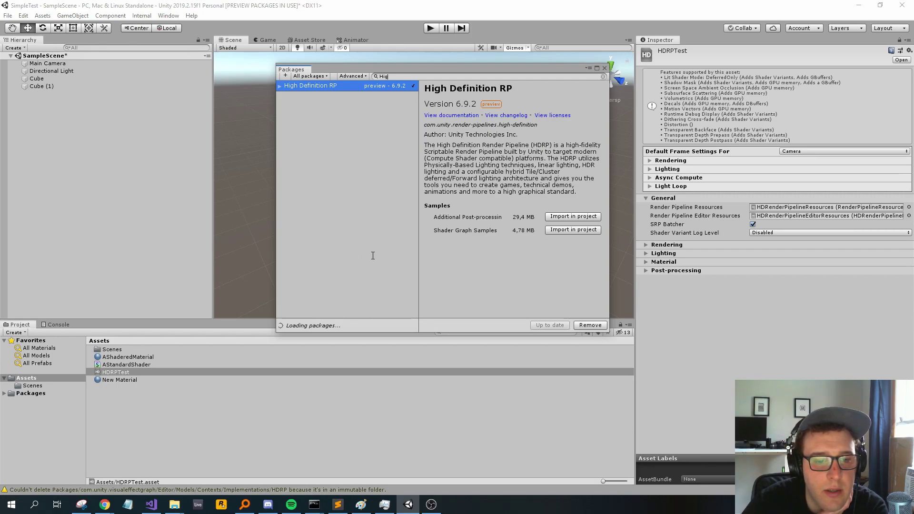
type("h")
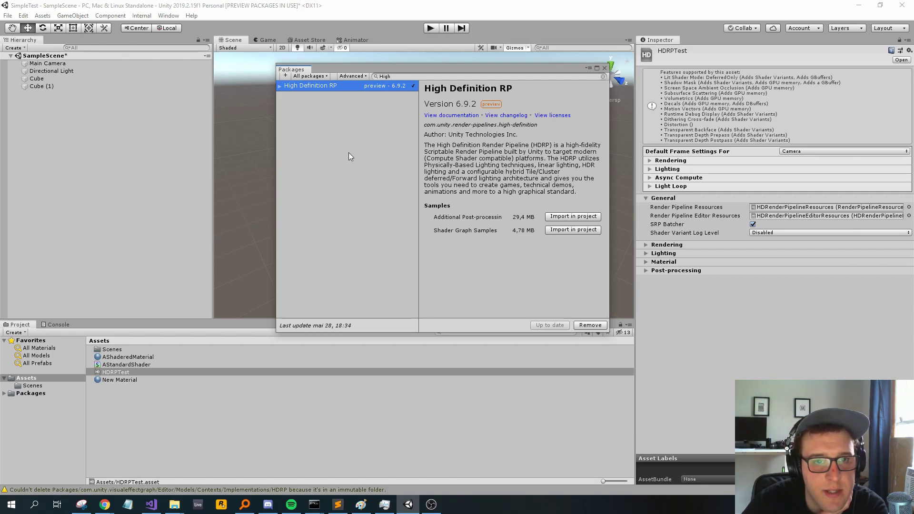
left_click(279, 86)
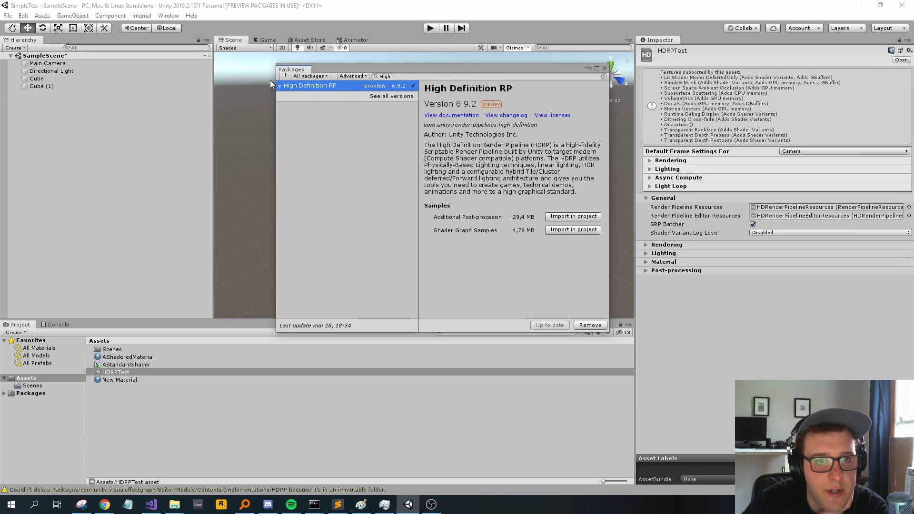
- Check the package list filter and the advanced display options, including preview packages, and close the Package Manager
left_click(324, 76)
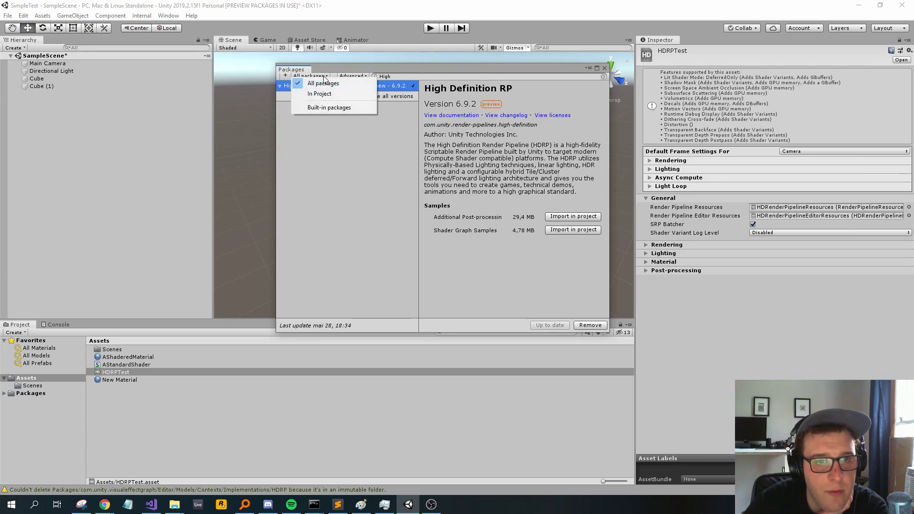
left_click(326, 121)
left_click(363, 78)
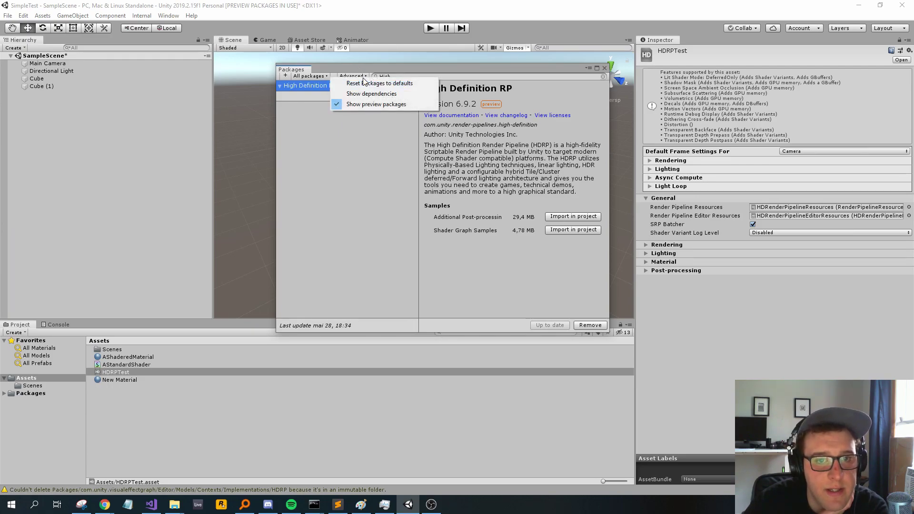
left_click(351, 185)
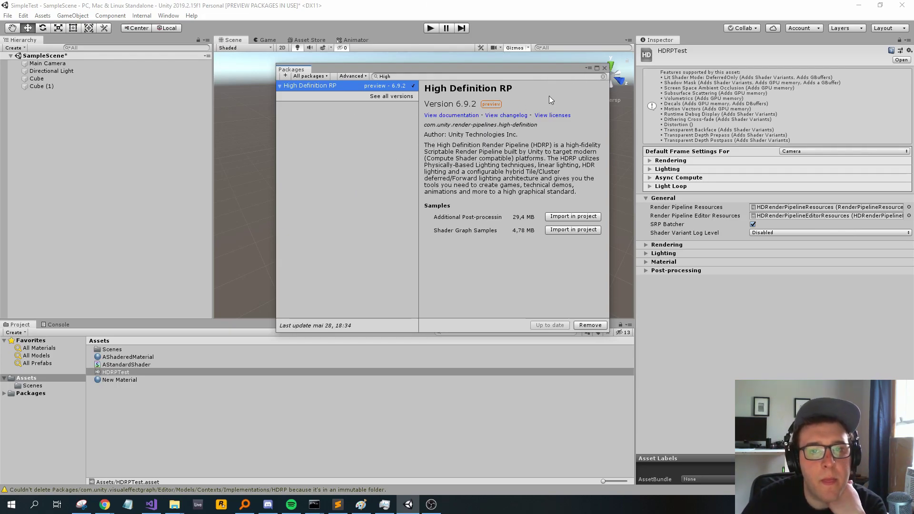
left_click(604, 68)
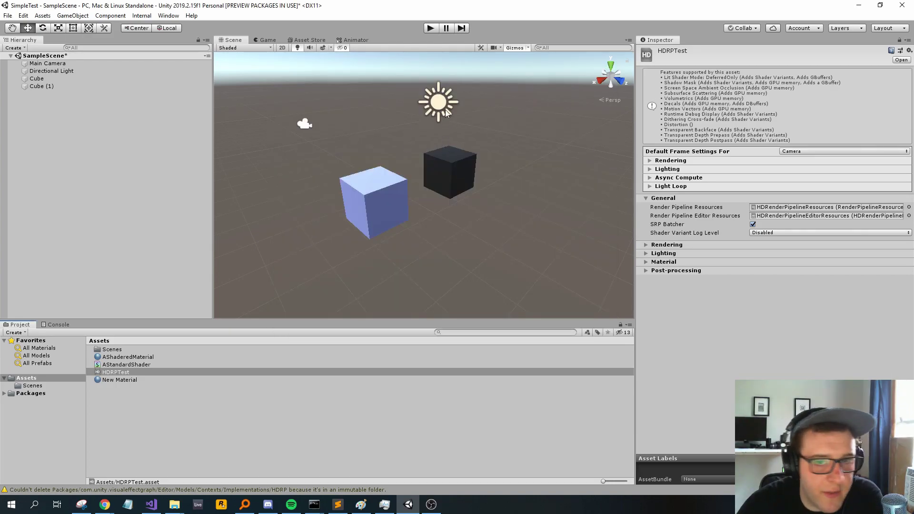
- Delete the HDRPTest render pipeline asset from the Assets folder
middle_click_drag(489, 198, 522, 163)
scroll(513, 174, "up", 2)
mouse_move(478, 193)
left_mouse_down("alt")
mouse_move(468, 178)
mouse_move(495, 189)
mouse_move(477, 195)
left_mouse_up("alt")
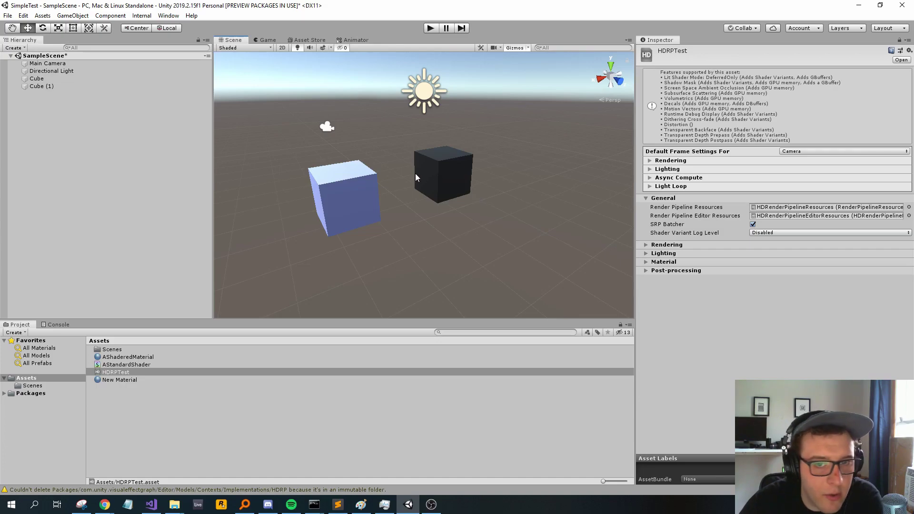
left_click(119, 374)
right_click(119, 374)
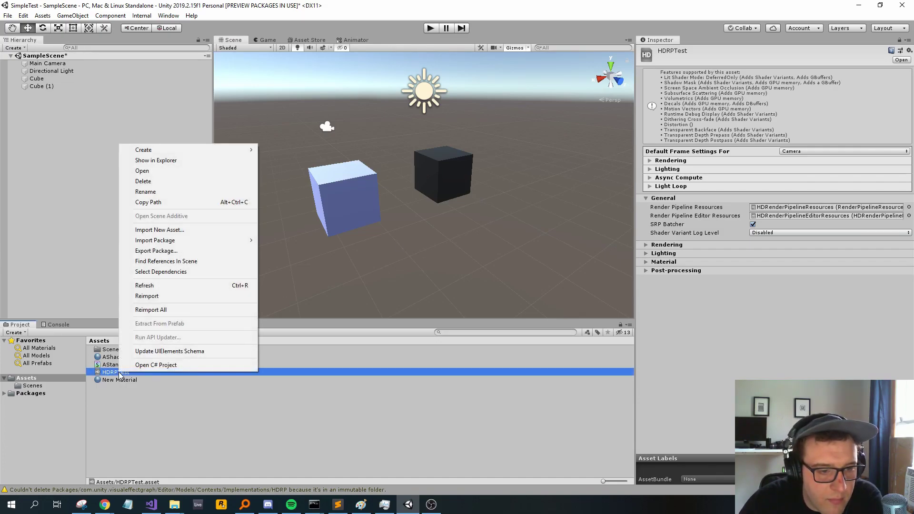
left_click(190, 178)
left_click(482, 271)
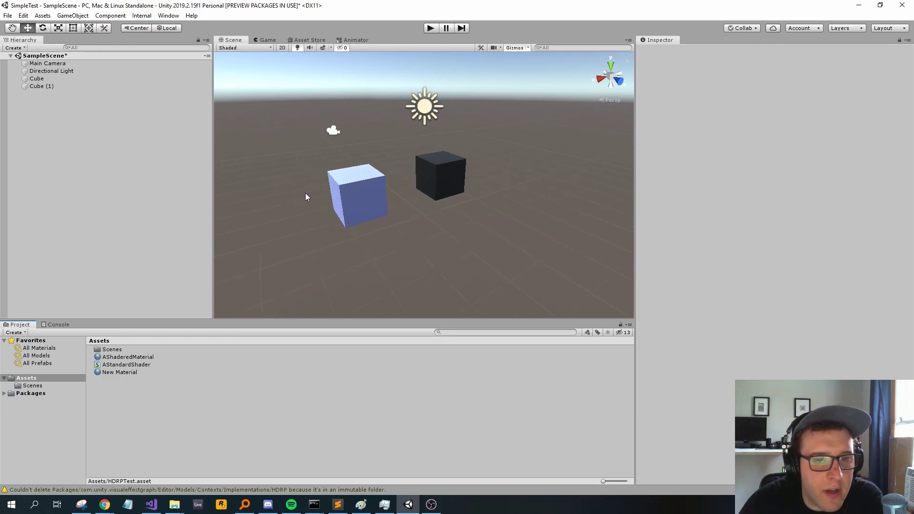
- Select the black cube in the scene and expand the properties of its New Material
right_click_drag(426, 215, 441, 214)
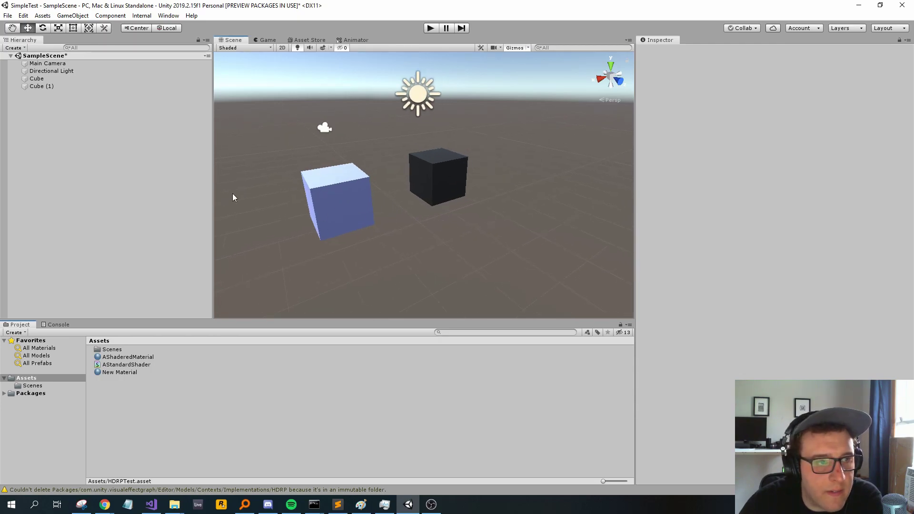
left_click(438, 184)
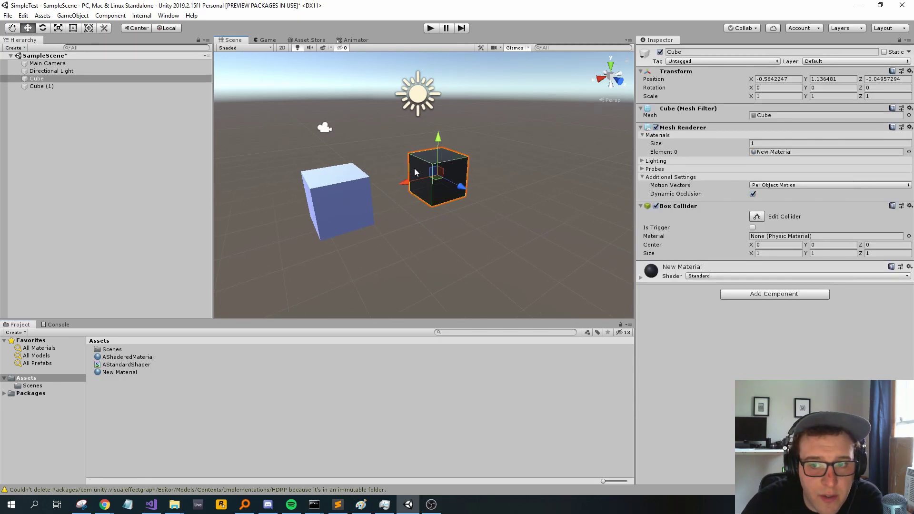
left_click(642, 276)
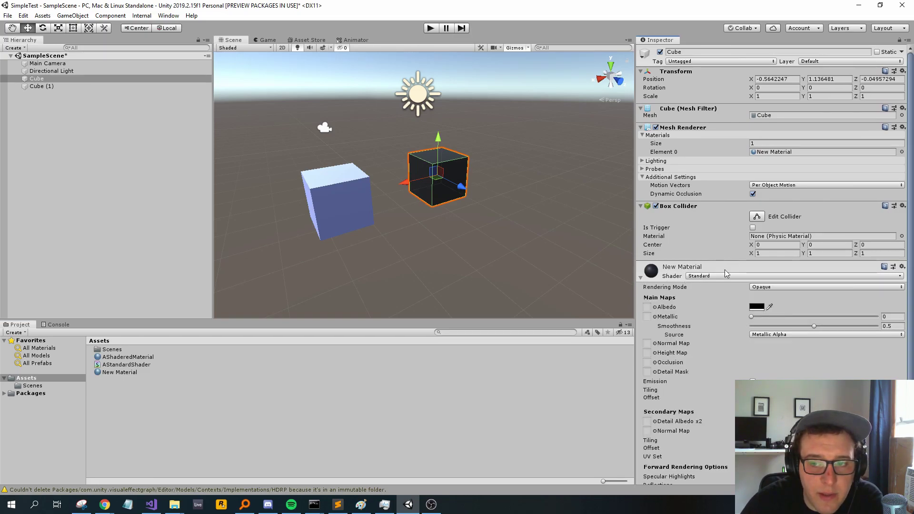
- Look through the shader types that can be created in the Assets folder without creating one
left_click(126, 364)
left_click(120, 415)
right_click(119, 404)
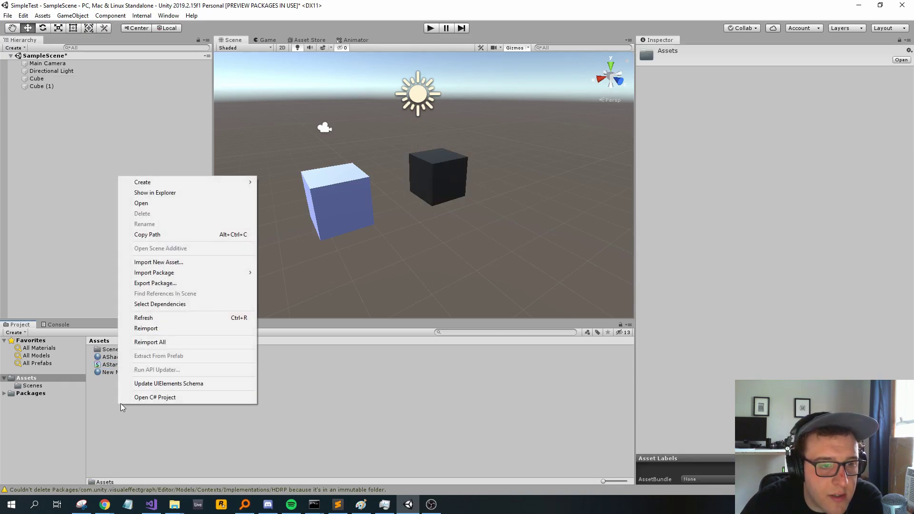
mouse_move(179, 186)
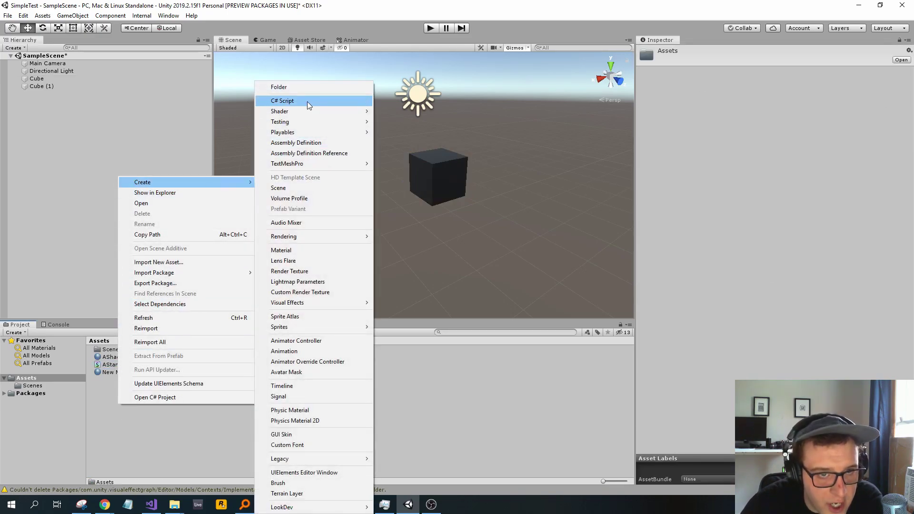
mouse_move(300, 110)
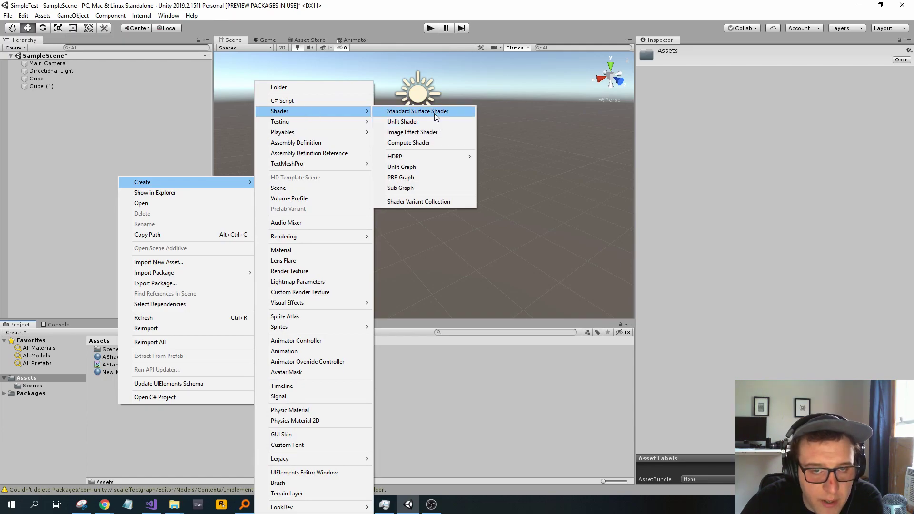
left_click(447, 437)
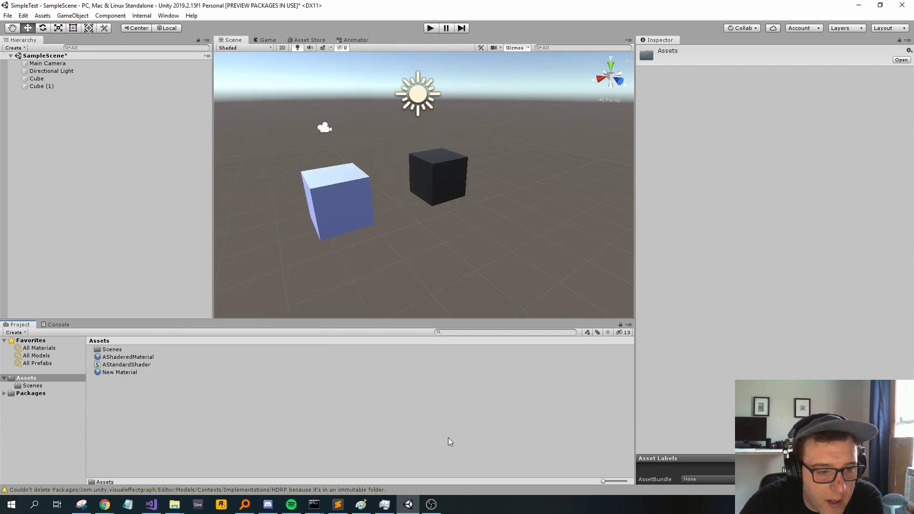
- Open AStandardShader in Visual Studio, read through its code to the end, and return to Unity
double_click(136, 364)
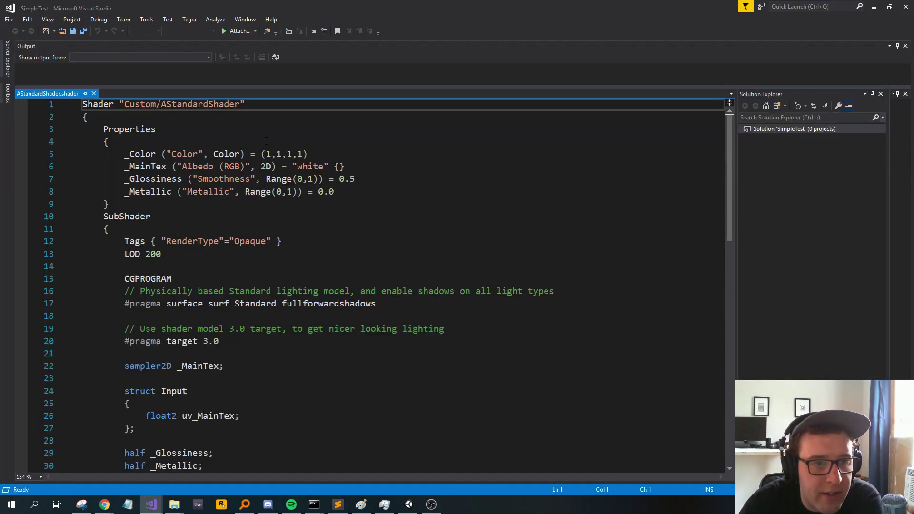
scroll(211, 135, "down", 2)
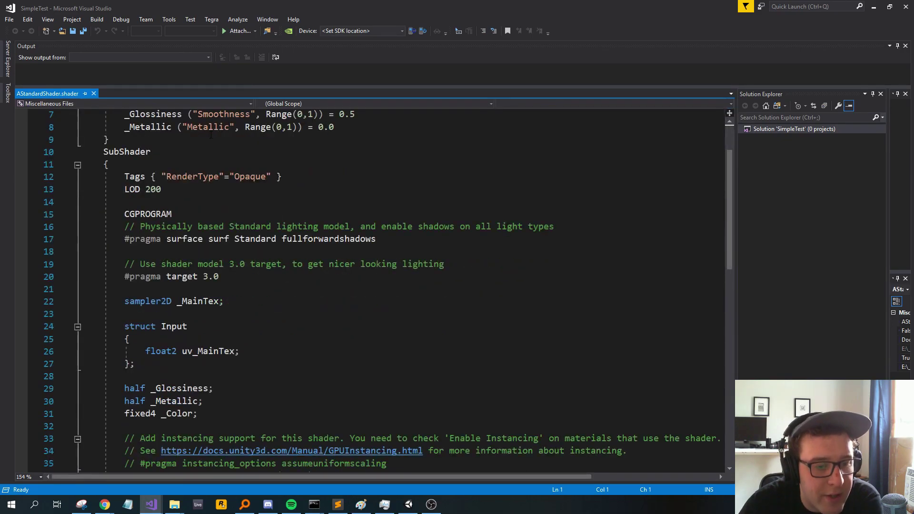
scroll(211, 135, "down", 6)
scroll(218, 173, "down", 3)
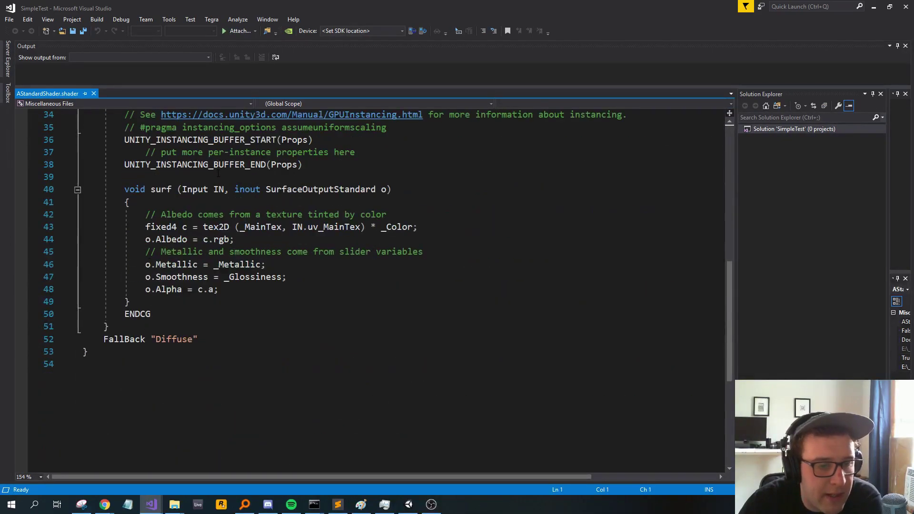
scroll(218, 174, "up", 1)
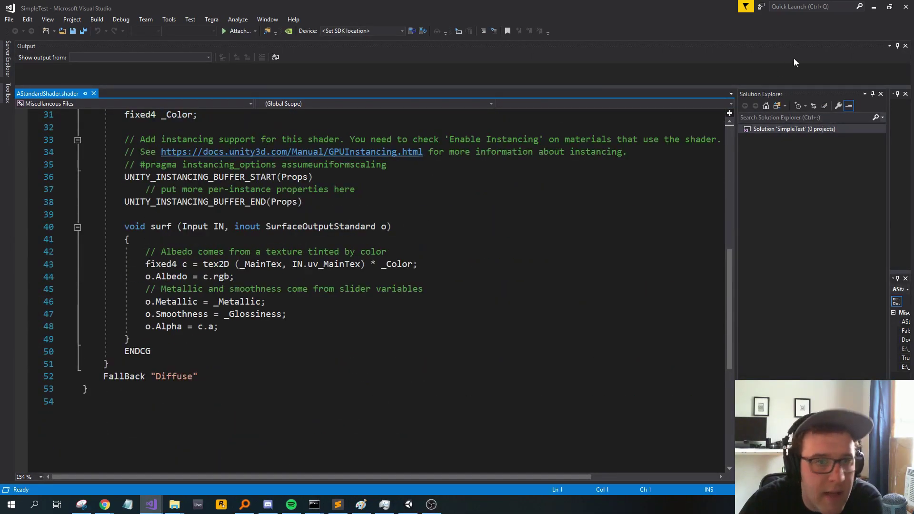
left_click(872, 7)
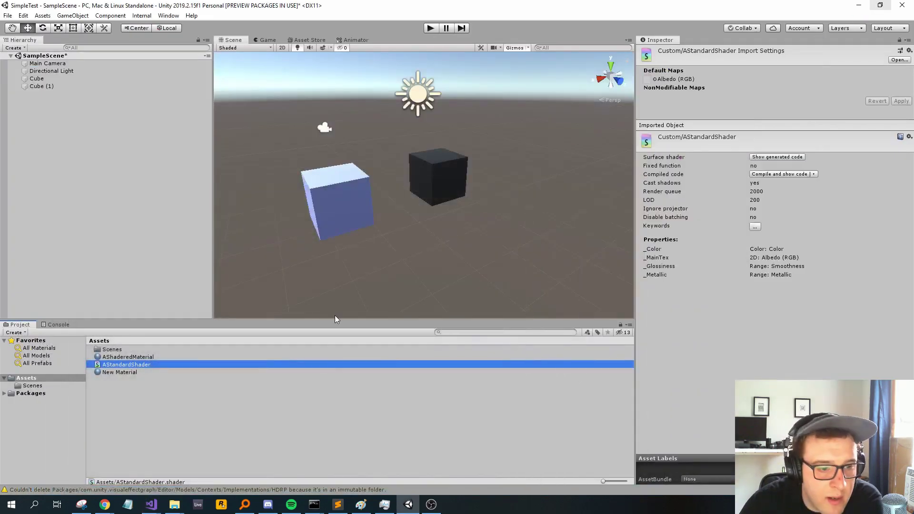
- Change AShaderedMaterial's color to a slightly darker blue
left_click(131, 357)
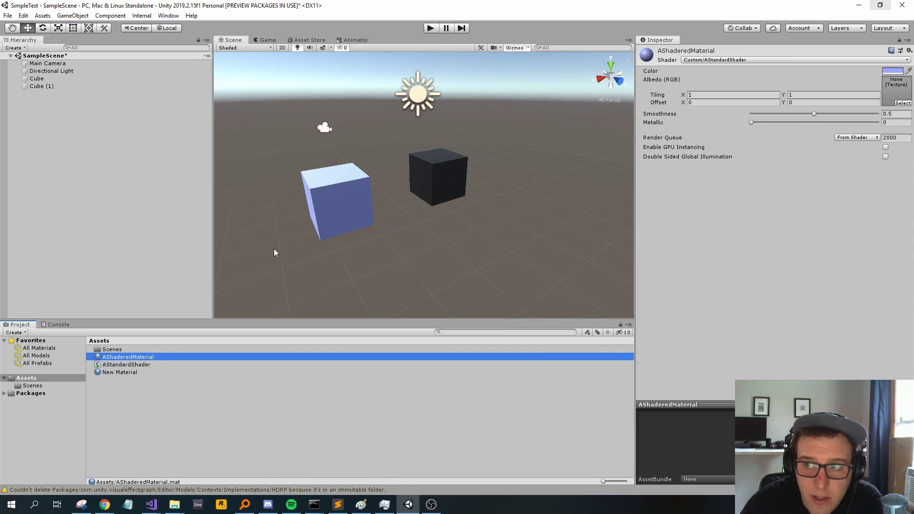
left_click(892, 70)
mouse_move(714, 188)
left_mouse_down()
mouse_move(716, 202)
mouse_move(712, 185)
left_mouse_up()
left_click(337, 266)
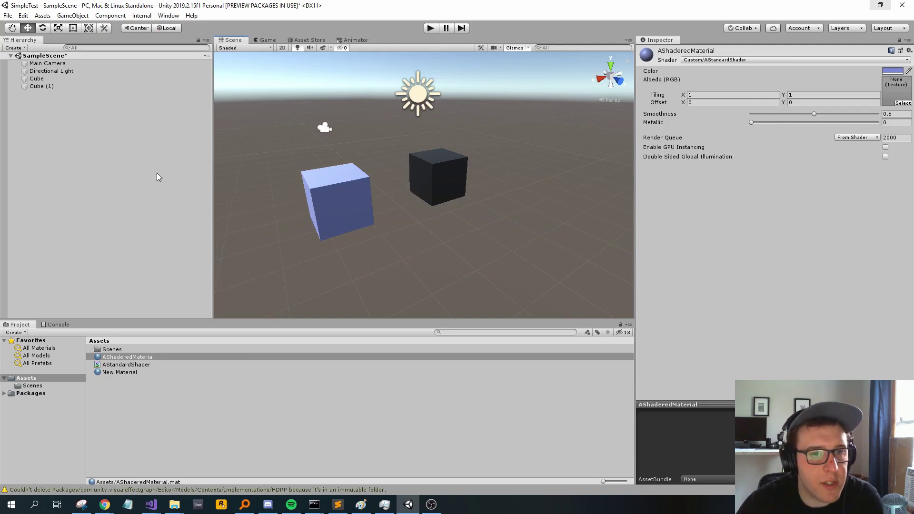
- Create a High Definition Render Pipeline Asset named TestHDRP in the Assets folder
left_click(119, 392)
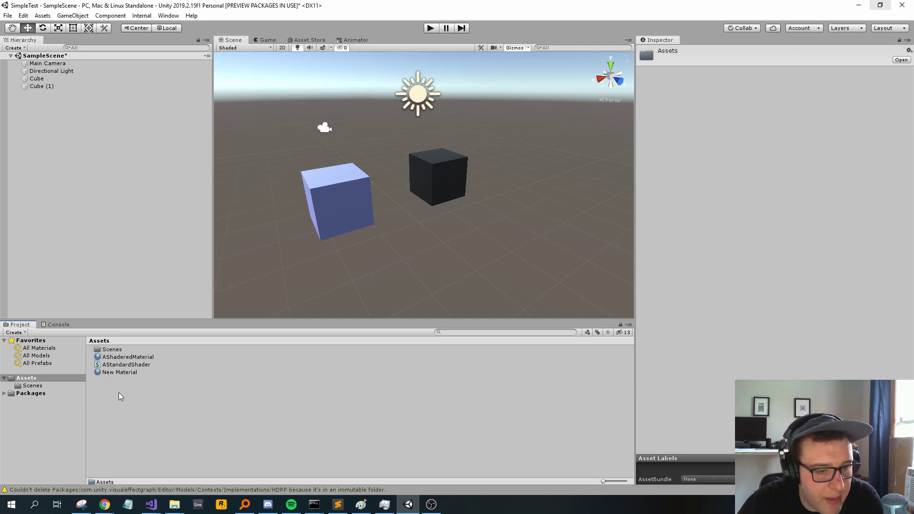
right_click(119, 392)
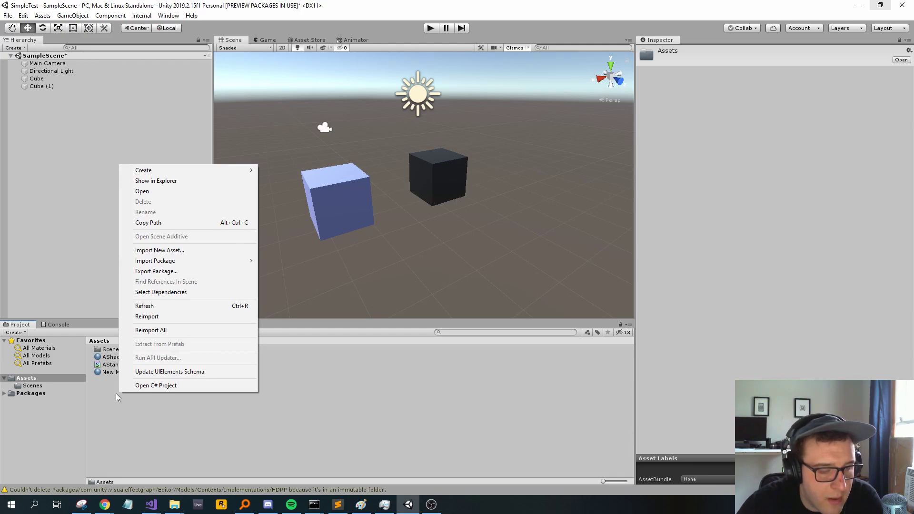
mouse_move(172, 171)
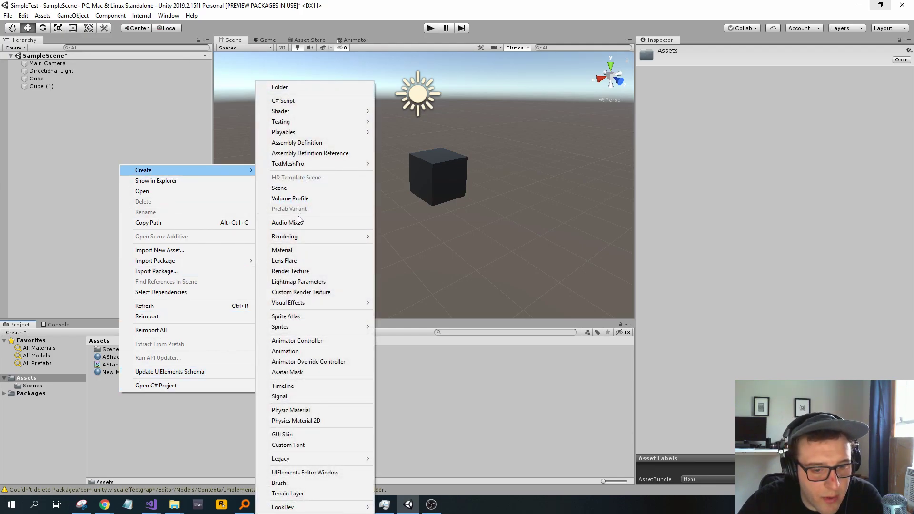
mouse_move(300, 236)
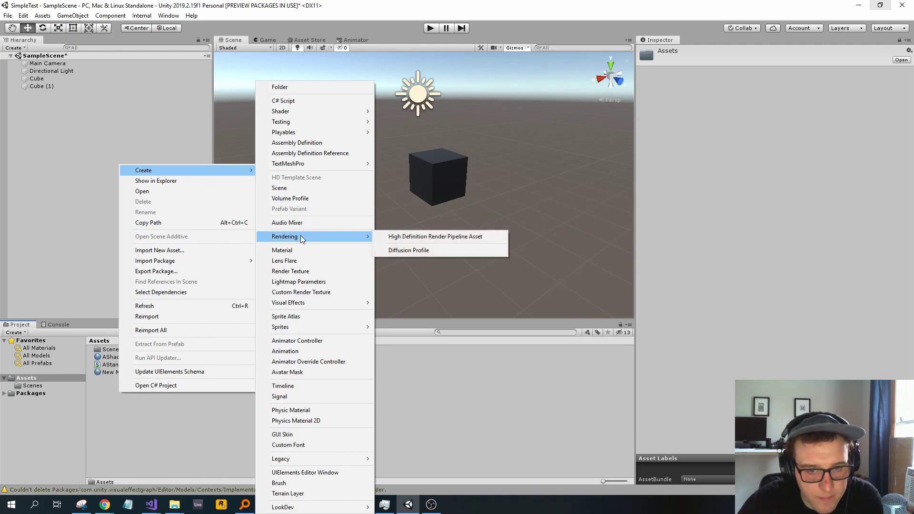
left_click(408, 237)
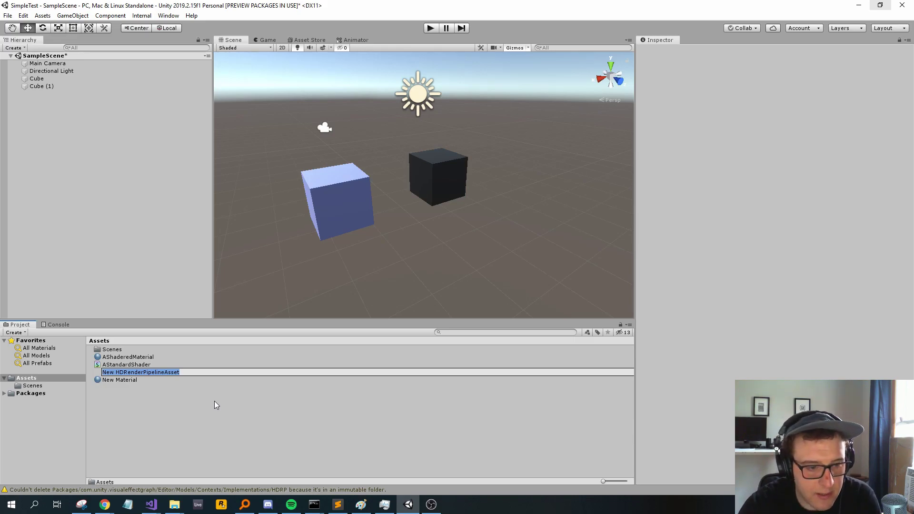
type("W")
key("BackSpace")
type("TestHDRP")
key("Return")
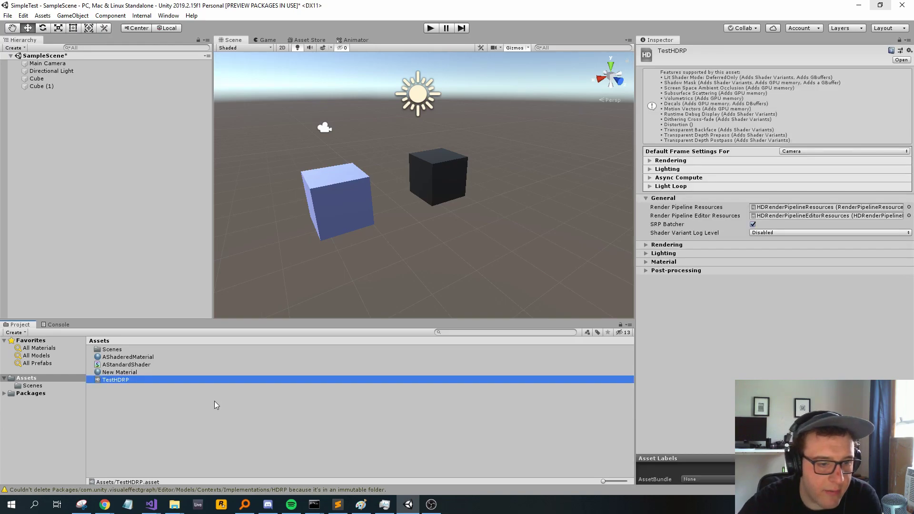
- Look through the editor Preferences categories for render pipeline settings, including General, Cache Server, External Tools and Visual Effects, and close the window
left_click(119, 15)
mouse_move(66, 17)
mouse_move(24, 16)
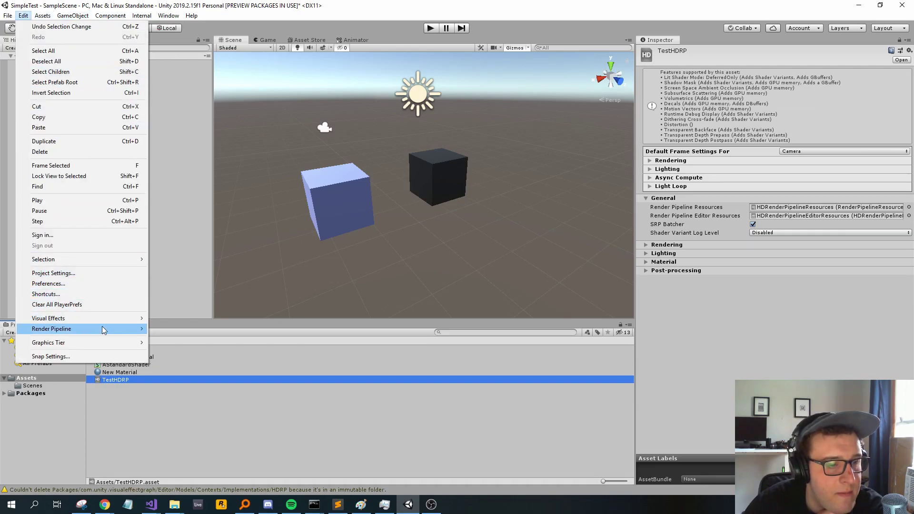
left_click(48, 284)
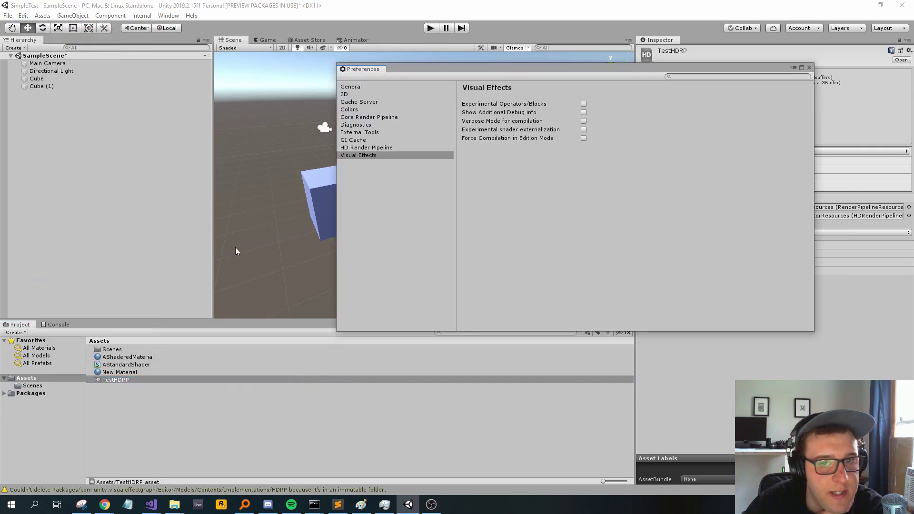
left_click(365, 149)
left_click(356, 88)
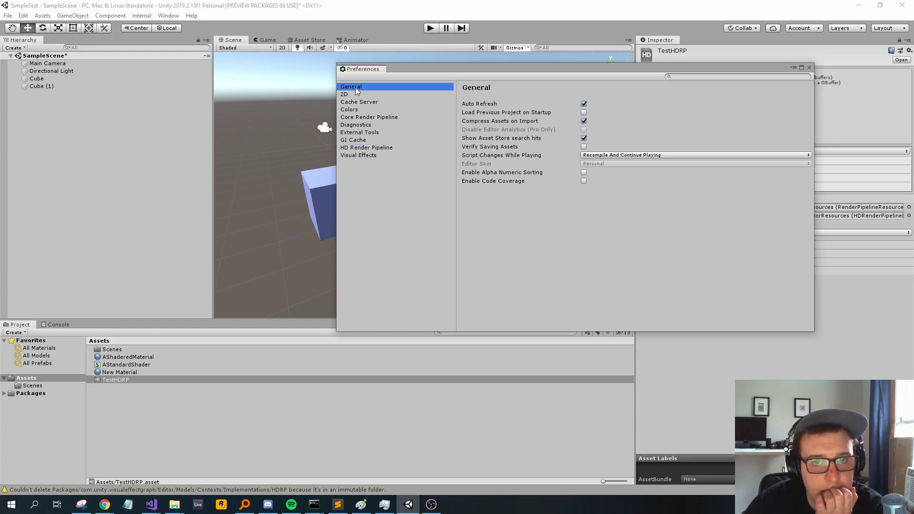
left_click(352, 103)
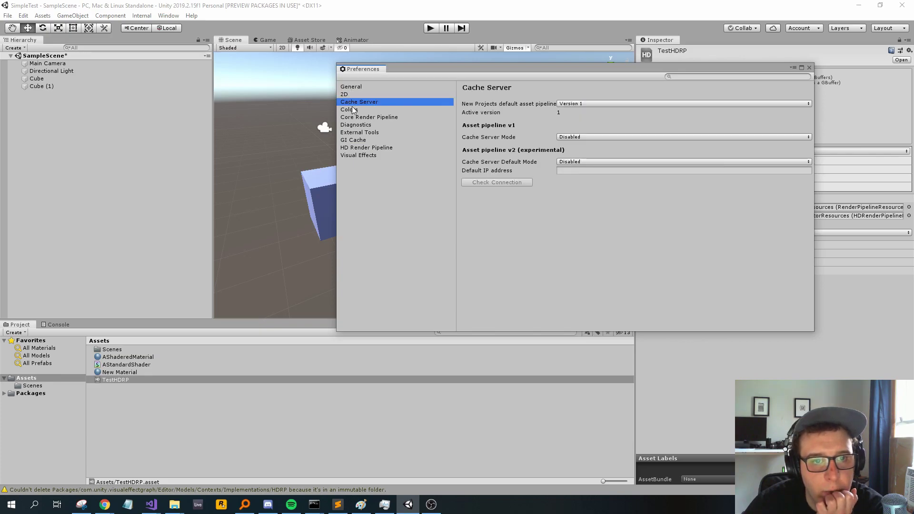
left_click(358, 126)
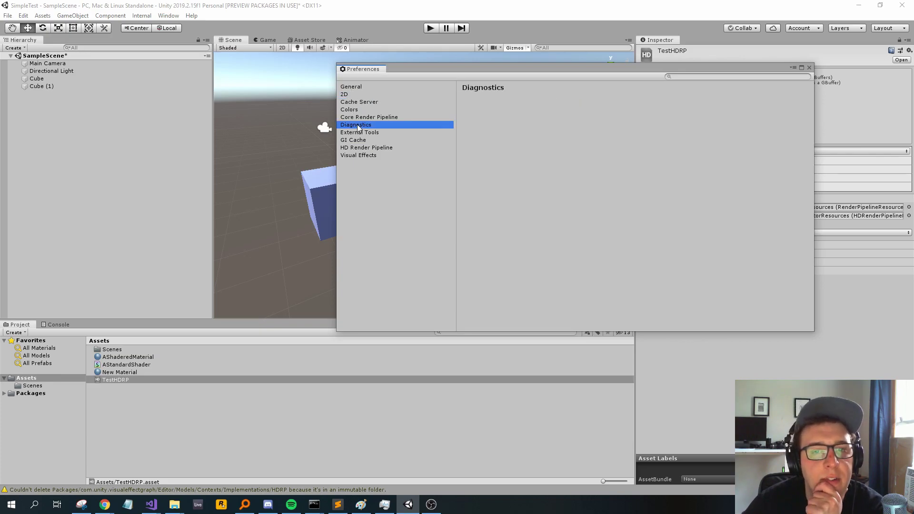
left_click(368, 117)
left_click(367, 134)
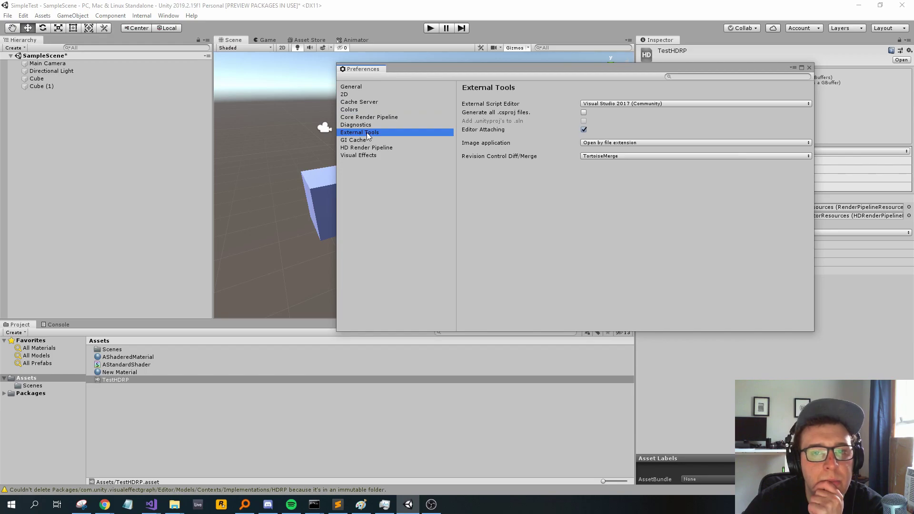
left_click(364, 141)
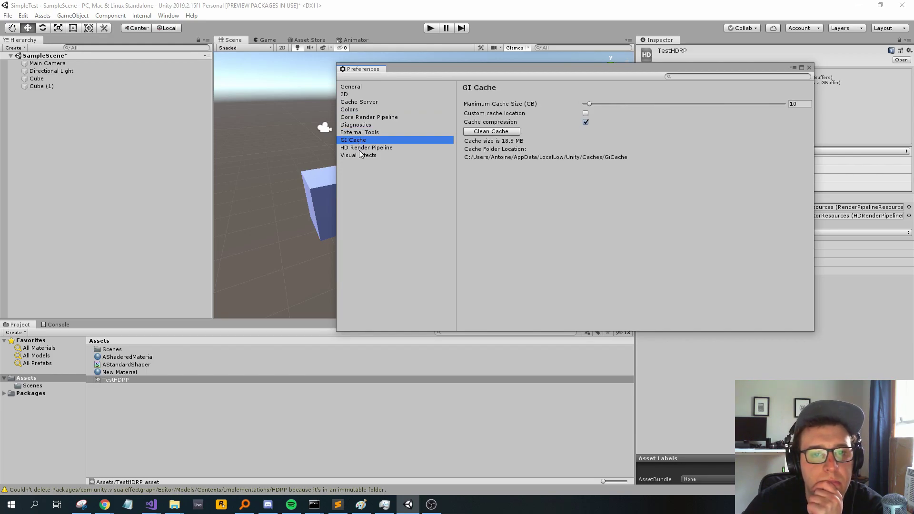
left_click(359, 156)
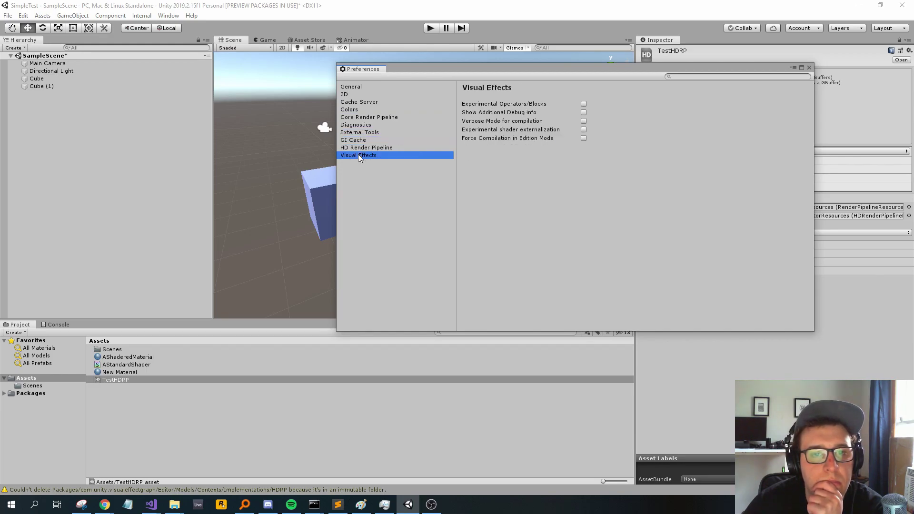
left_click(808, 68)
- Assign TestHDRP as the Scriptable Render Pipeline asset in the project's Graphics settings, review the shader settings there and close the window
left_click(24, 16)
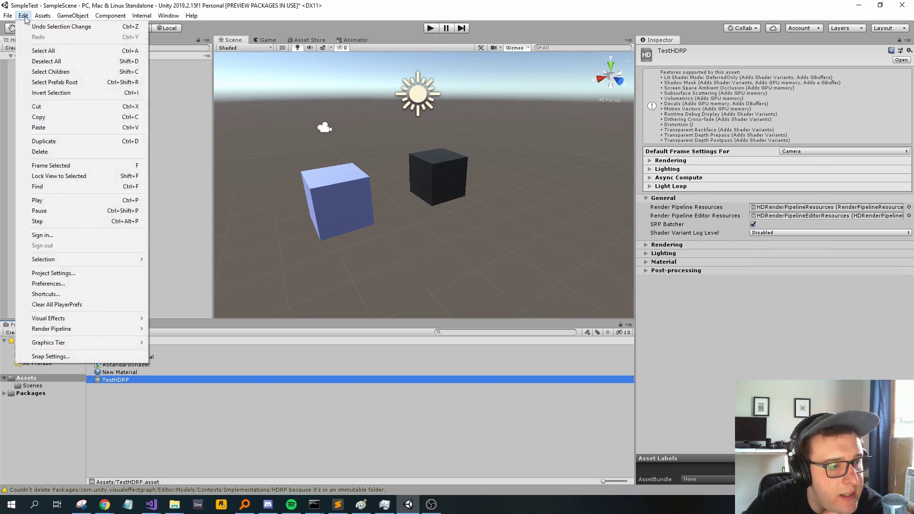
left_click(42, 273)
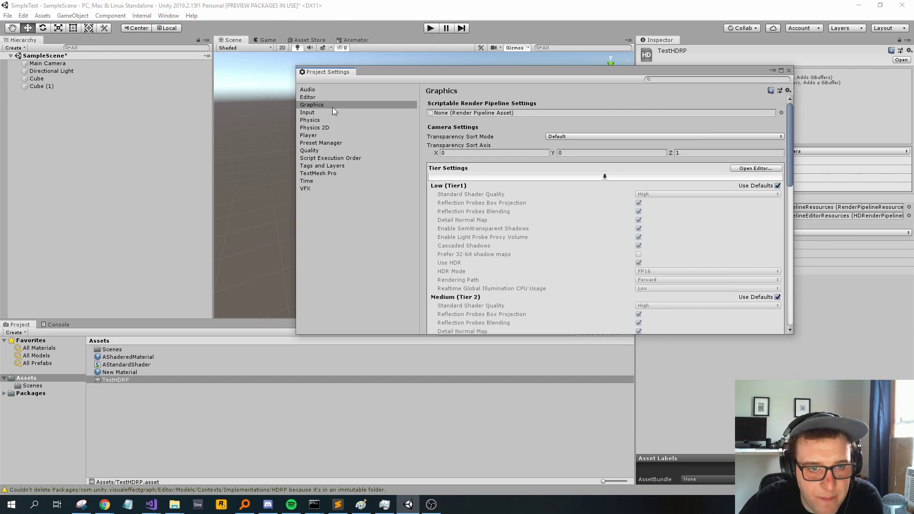
left_click(318, 106)
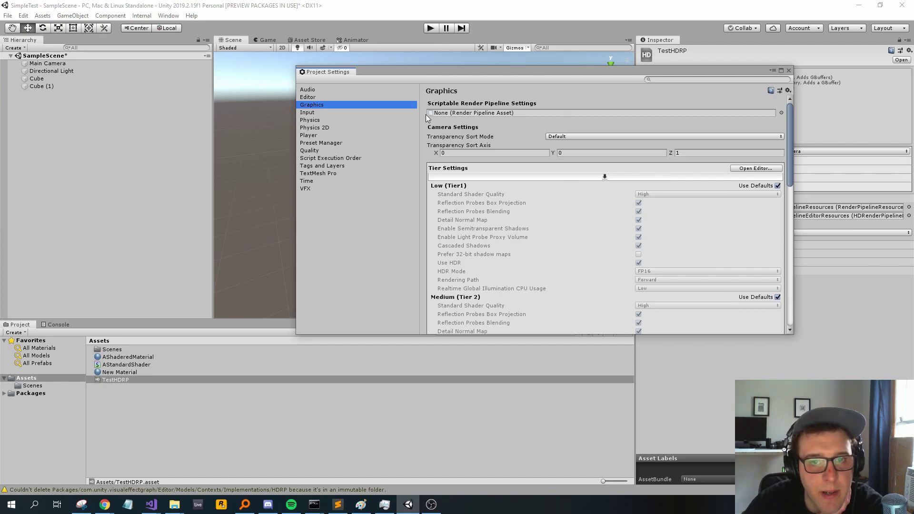
left_click_drag(116, 381, 470, 115)
scroll(529, 218, "down", 5)
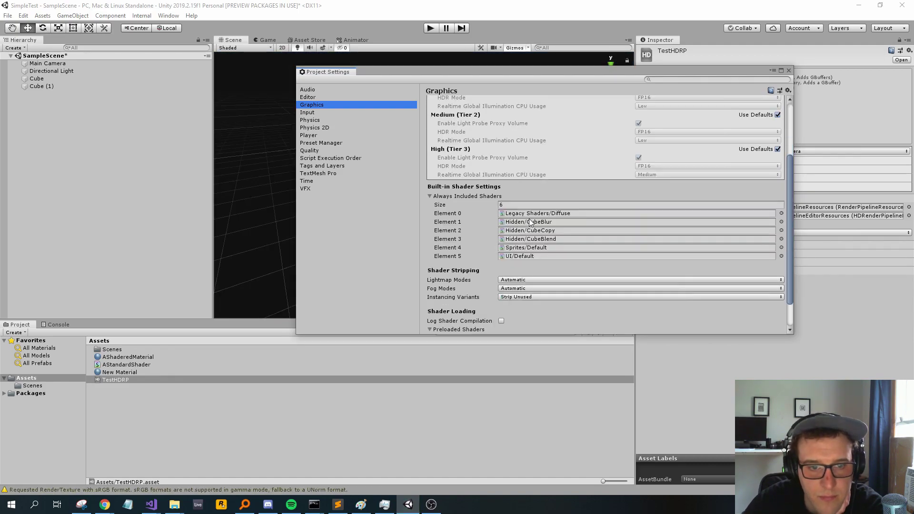
scroll(529, 222, "down", 2)
left_click(253, 181)
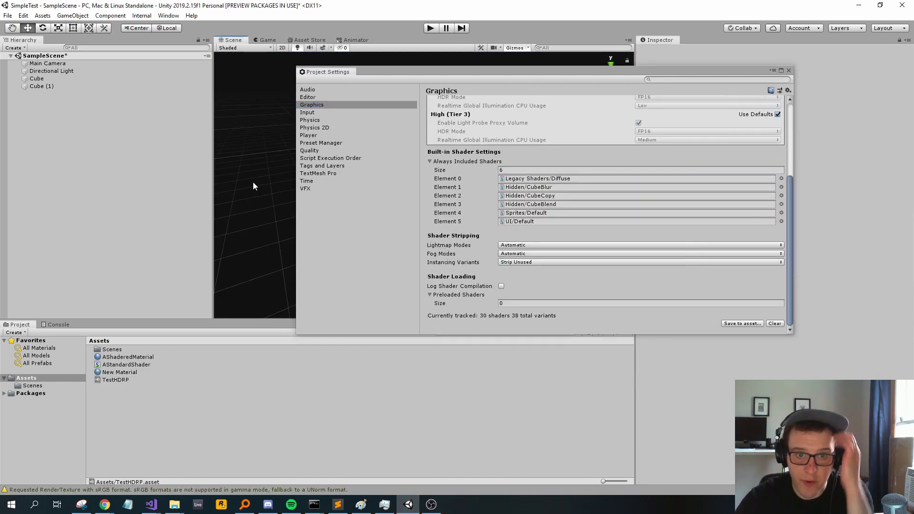
left_click(788, 70)
- Widen the Scene view by narrowing the Hierarchy, and frame both cubes and the light
right_click_drag(523, 157, 530, 136)
right_click_drag(485, 163, 467, 173)
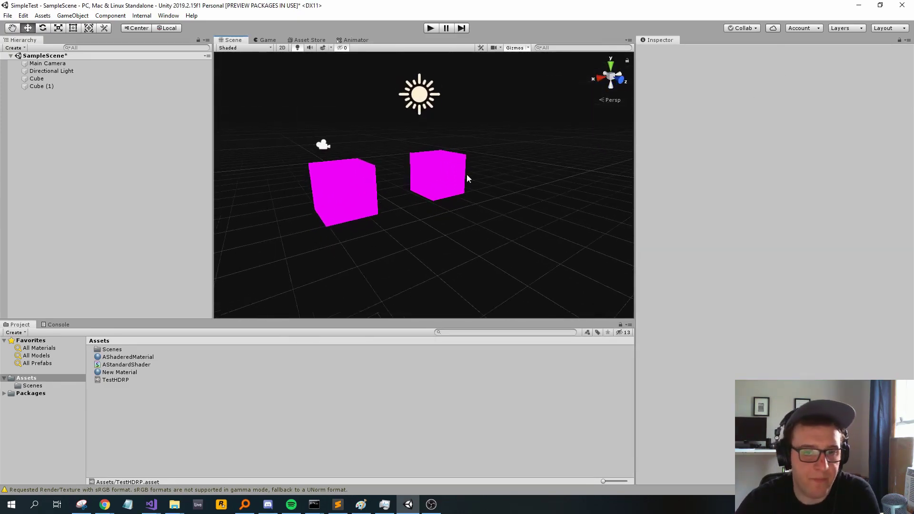
right_click_drag(479, 126, 366, 150)
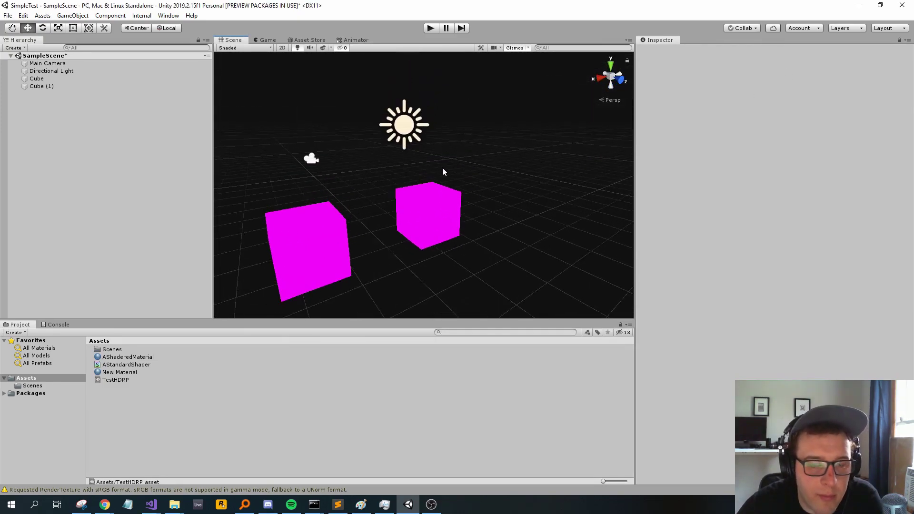
left_click_drag(212, 157, 150, 147)
scroll(445, 205, "down", 2)
right_click_drag(445, 204, 426, 183)
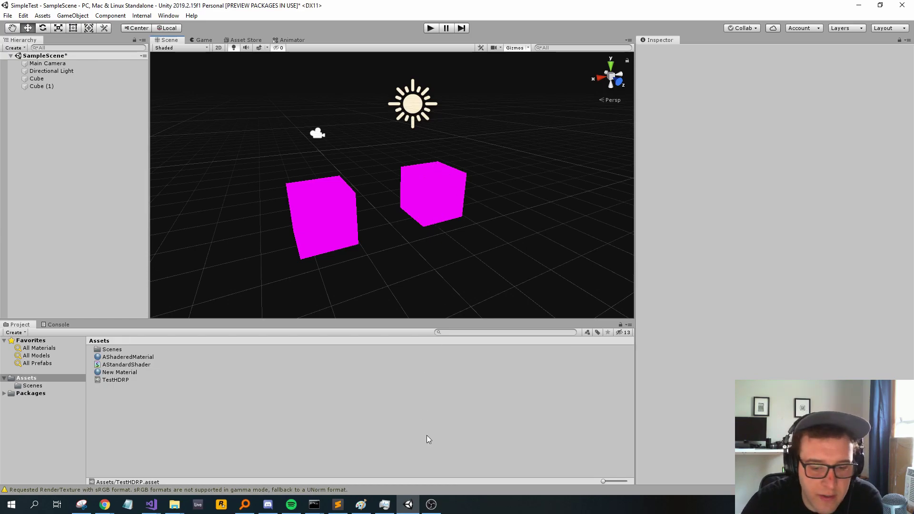
left_click(432, 504)
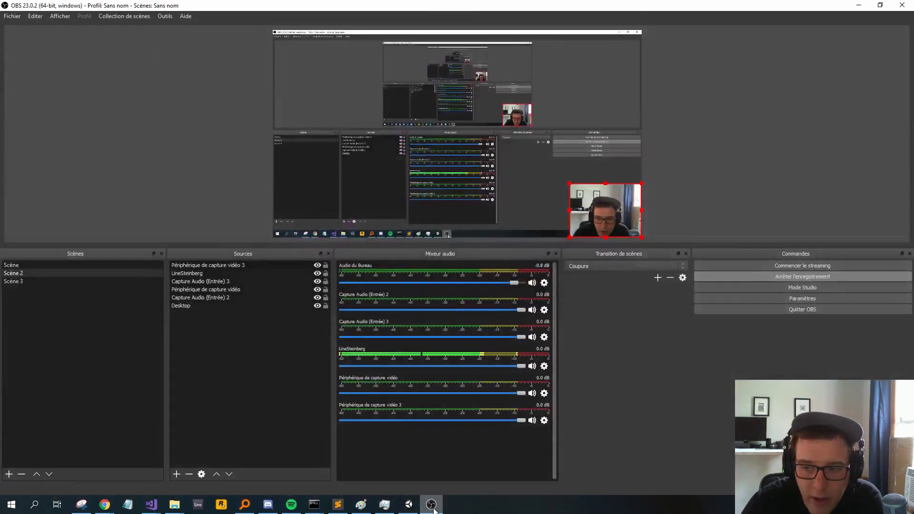
left_click(431, 505)
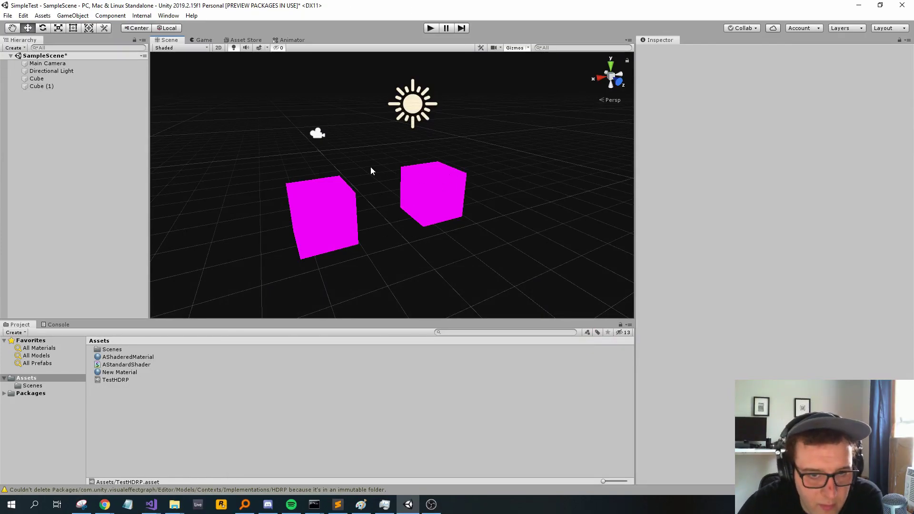
- Select the two cubes in turn to compare their materials and shaders, finishing on Cube with New Material
left_click(447, 196)
left_click(343, 197)
left_click(450, 188)
left_click(332, 198)
left_click(449, 188)
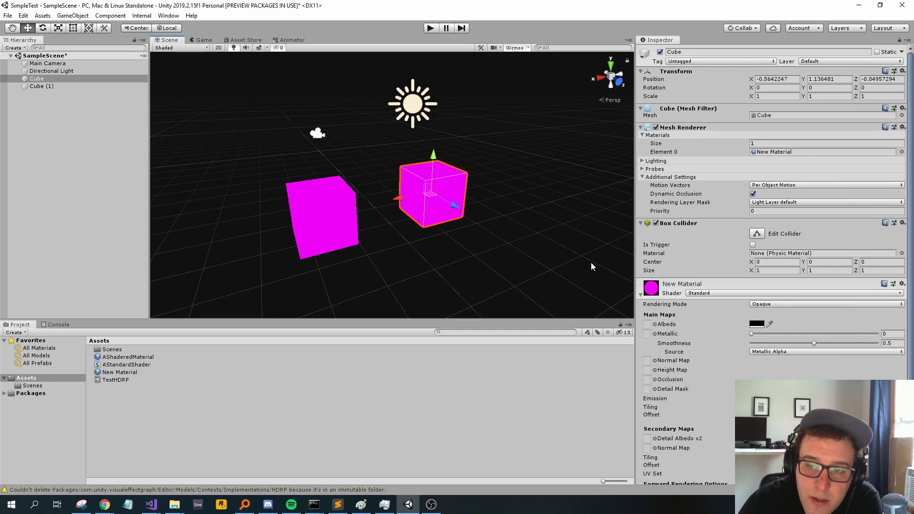
- Upgrade all project materials to High Definition materials, confirm the conversion and deselect the cube
left_click(24, 15)
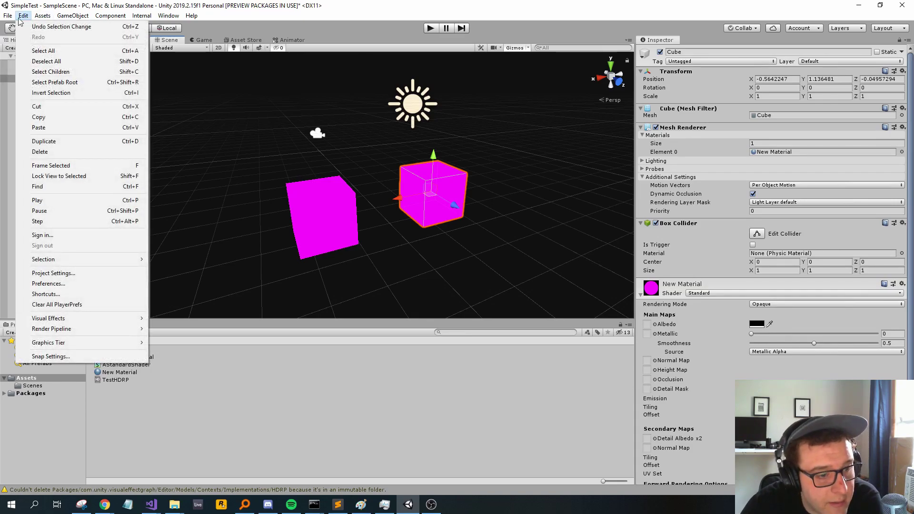
mouse_move(89, 334)
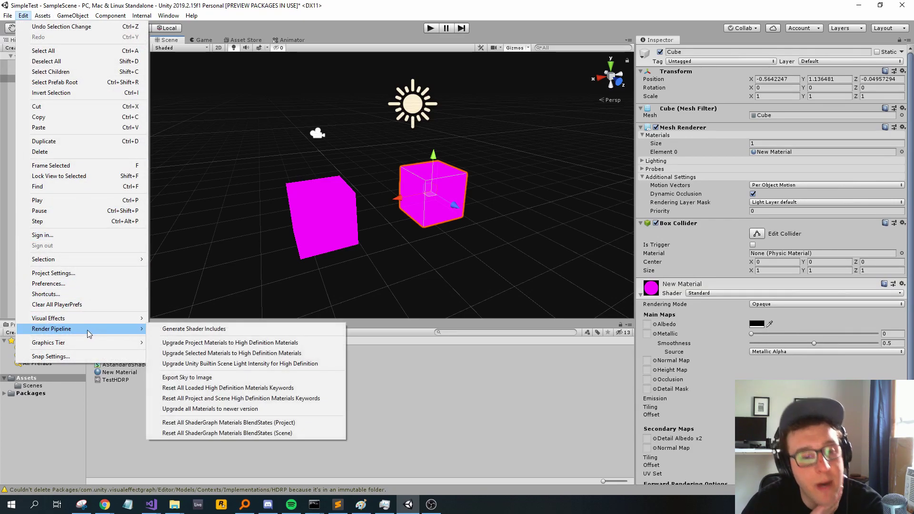
left_click(253, 345)
left_click(491, 272)
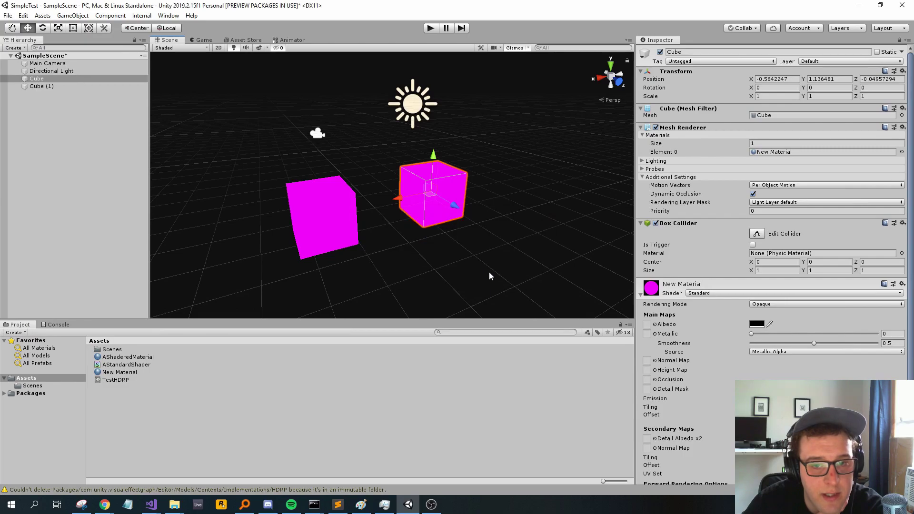
left_click(486, 224)
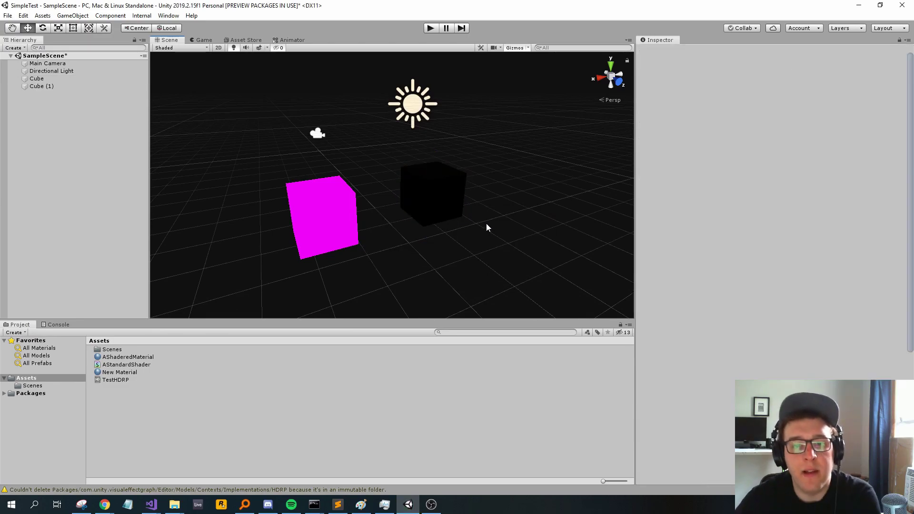
- Inspect the shader of New Material on Cube, and the shader and expanded properties of AShaderedMaterial on Cube (1)
left_click(440, 193)
scroll(447, 201, "up", 2)
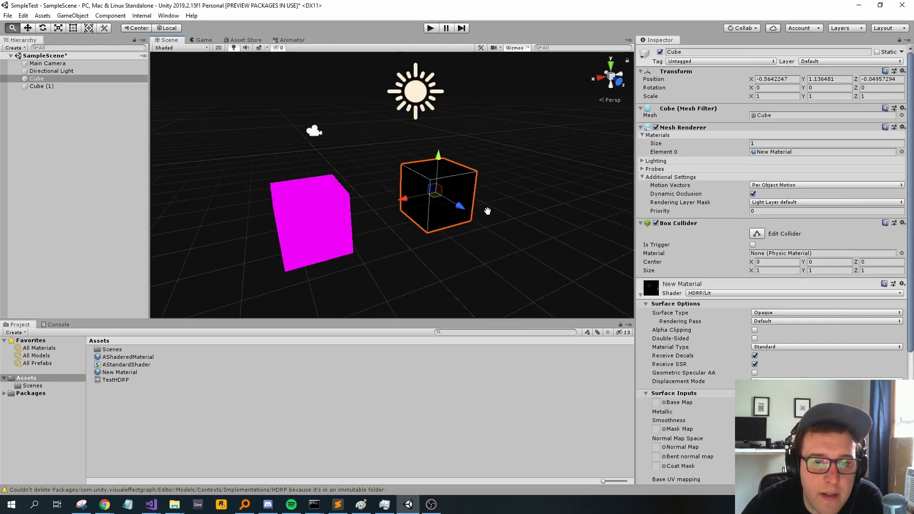
middle_click_drag(487, 211, 479, 217)
right_click_drag(505, 259, 483, 243)
middle_click_drag(521, 277, 496, 228)
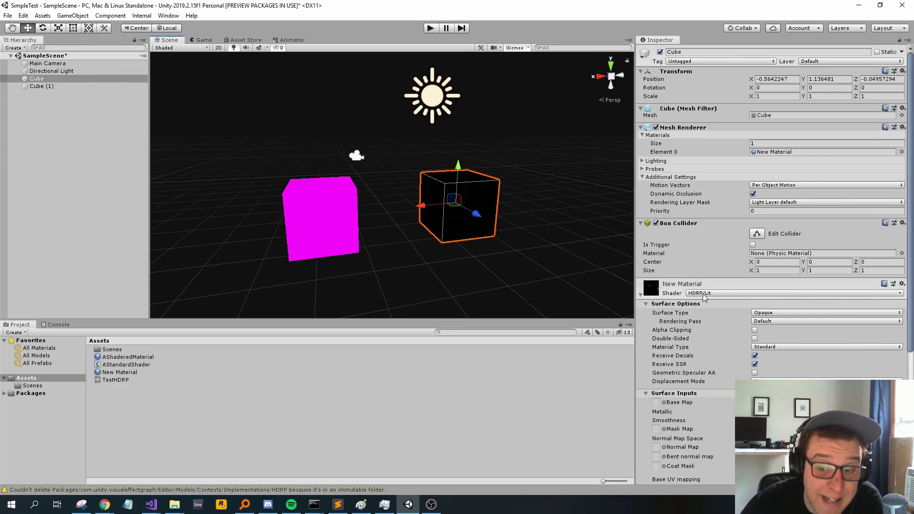
left_click(314, 221)
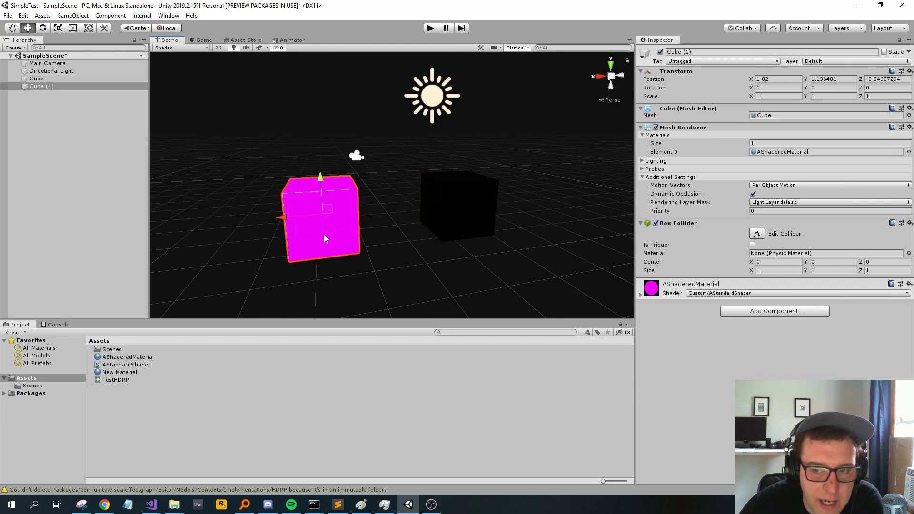
left_click(640, 295)
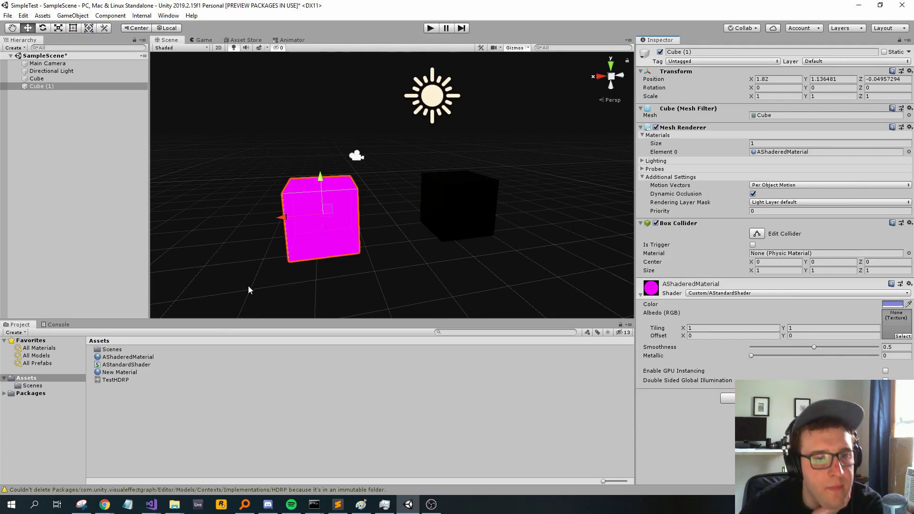
- Create a PBR Graph shader named TestGraph in the Assets folder and open it in the shader graph editor
right_click(113, 406)
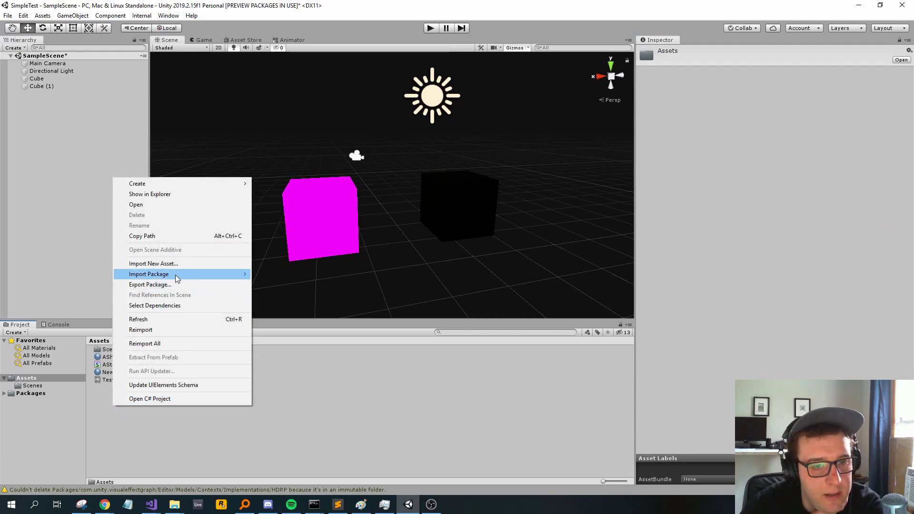
mouse_move(178, 185)
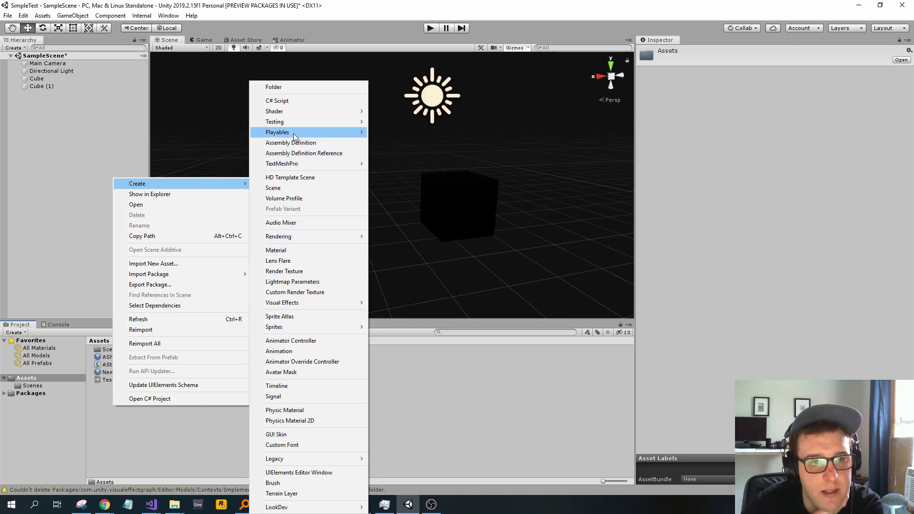
mouse_move(307, 113)
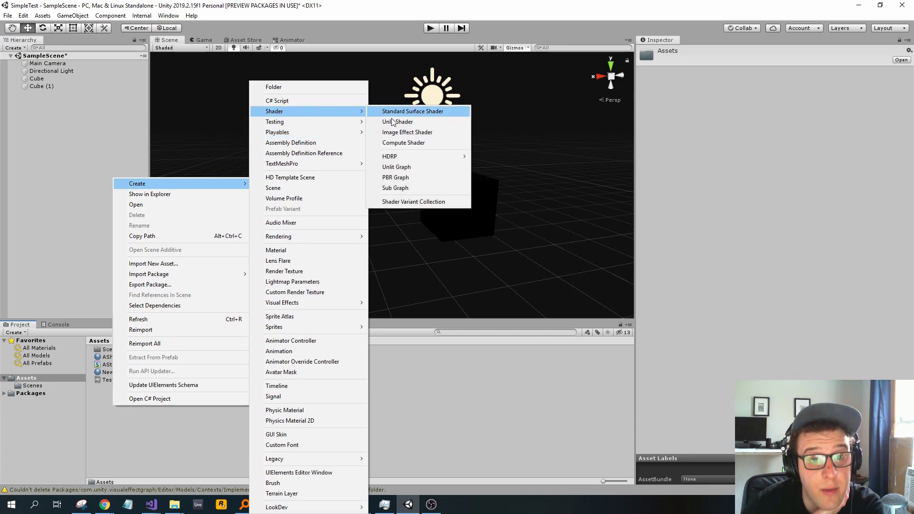
left_click(410, 178)
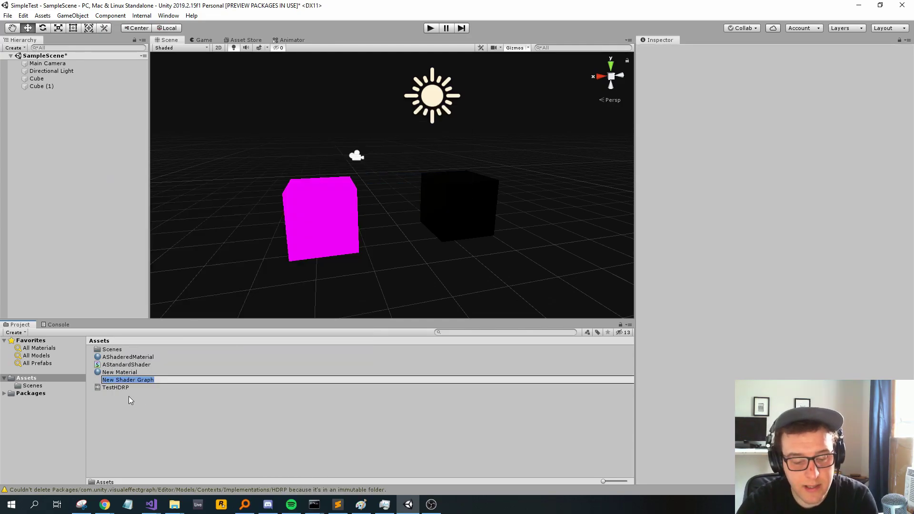
type("TestGraph")
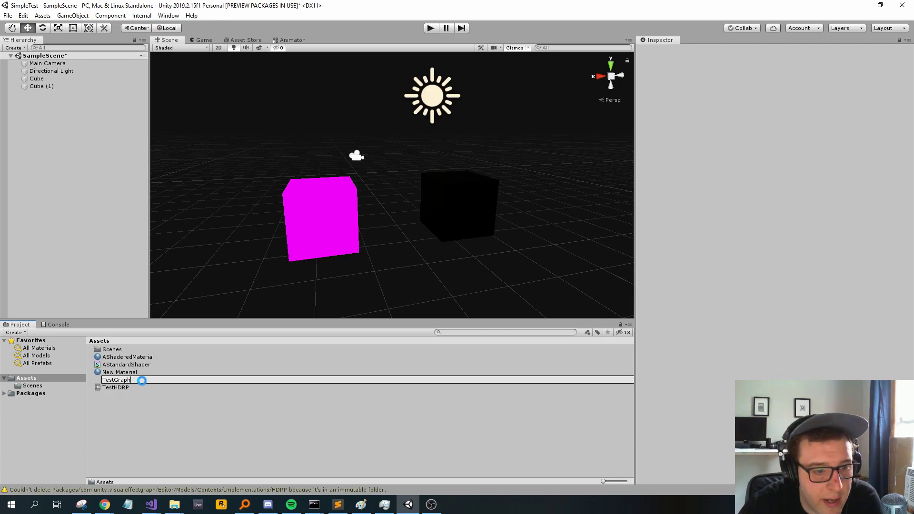
key("Return")
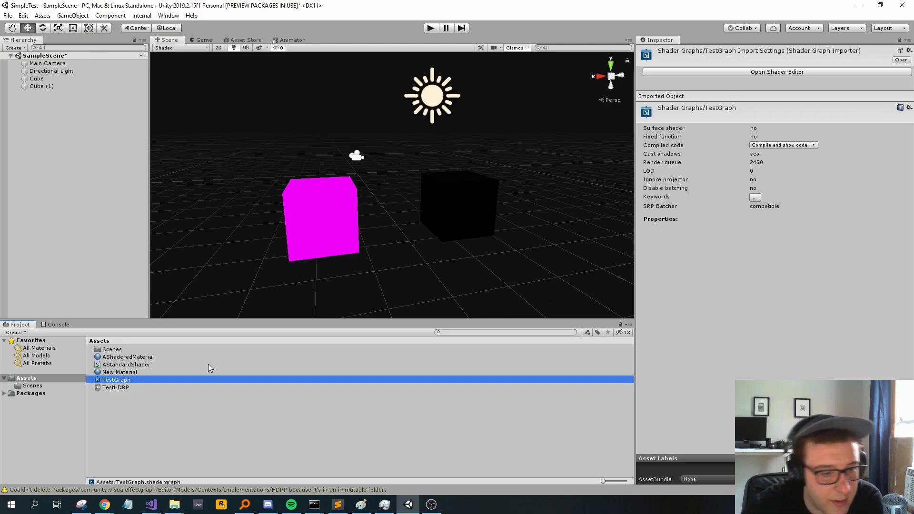
double_click(121, 380)
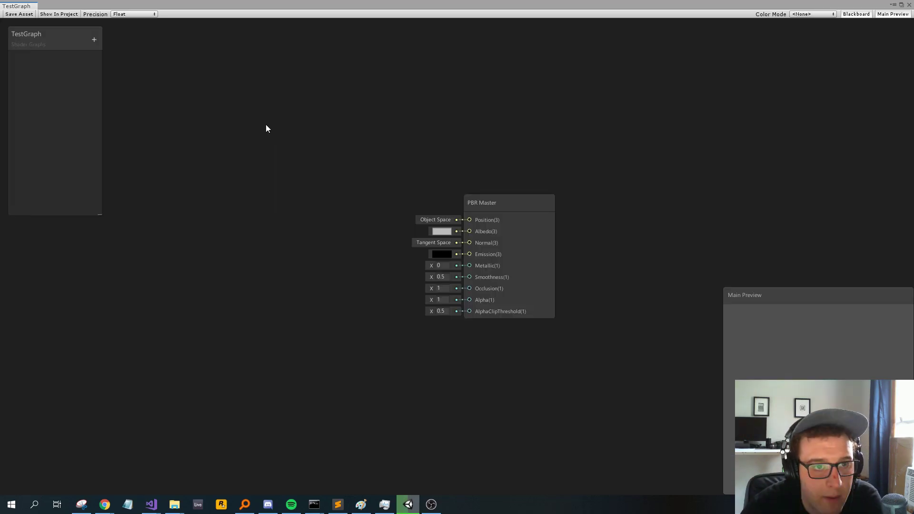
scroll(362, 176, "up", 4)
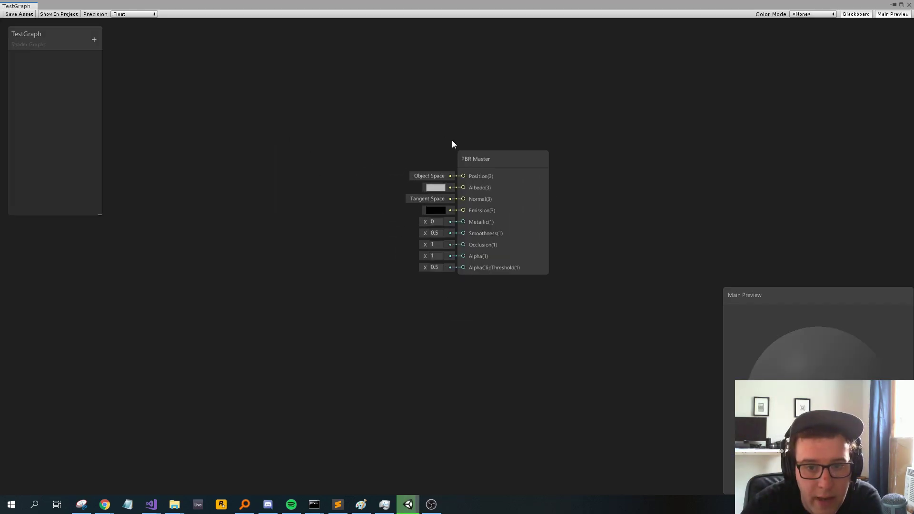
- Add a Color node to the graph and connect its output to the PBR Master's Albedo input
right_click(282, 121)
left_click(253, 133)
right_click(259, 143)
left_click(275, 149)
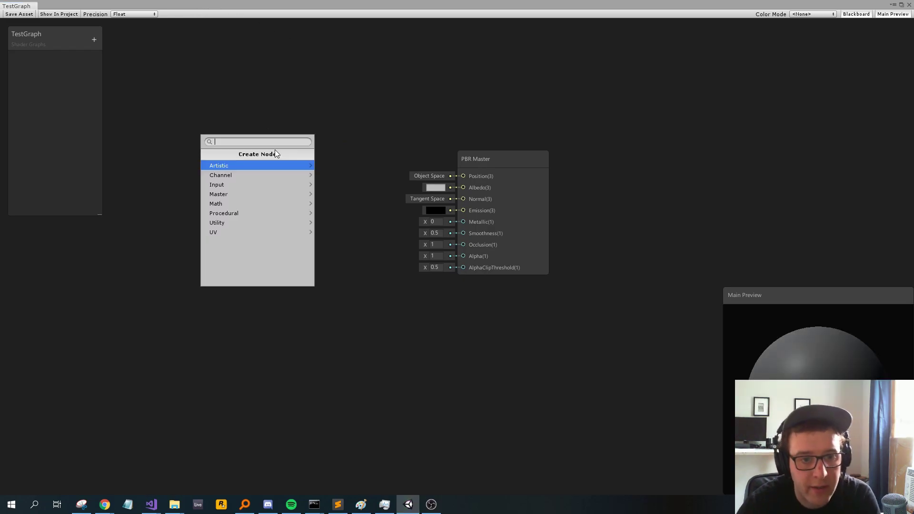
type("colro")
key("BackSpace")
key("BackSpace")
key("BackSpace")
key("BackSpace")
key("BackSpace")
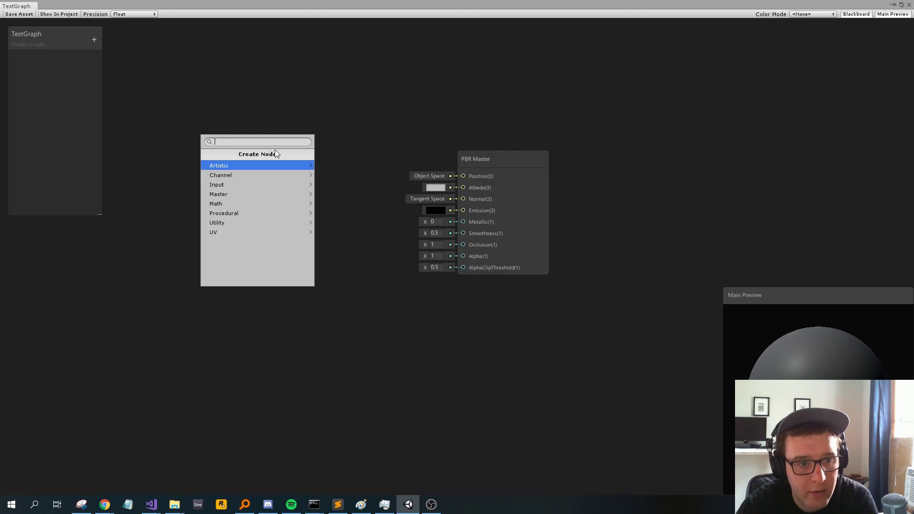
type("color")
key("Return")
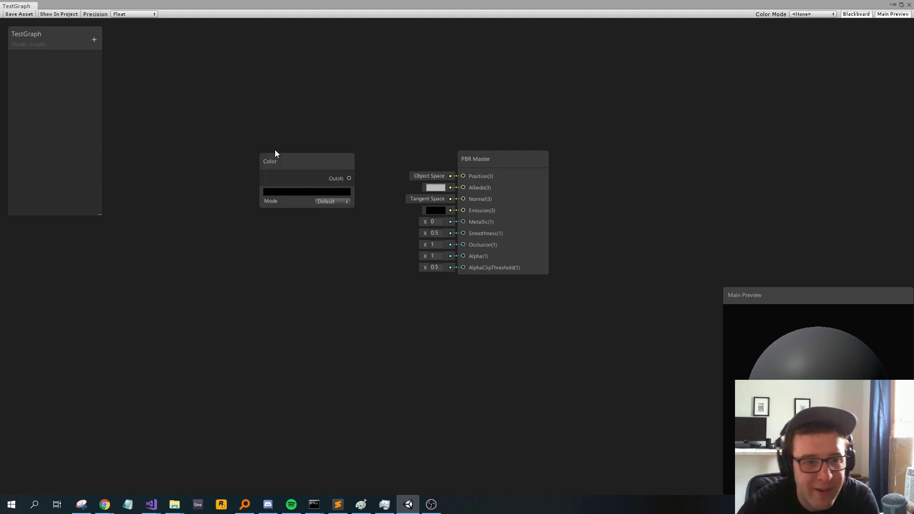
left_click_drag(275, 152, 212, 164)
left_click_drag(280, 181, 461, 189)
mouse_move(233, 165)
left_mouse_down()
mouse_move(257, 149)
mouse_move(237, 165)
left_mouse_up()
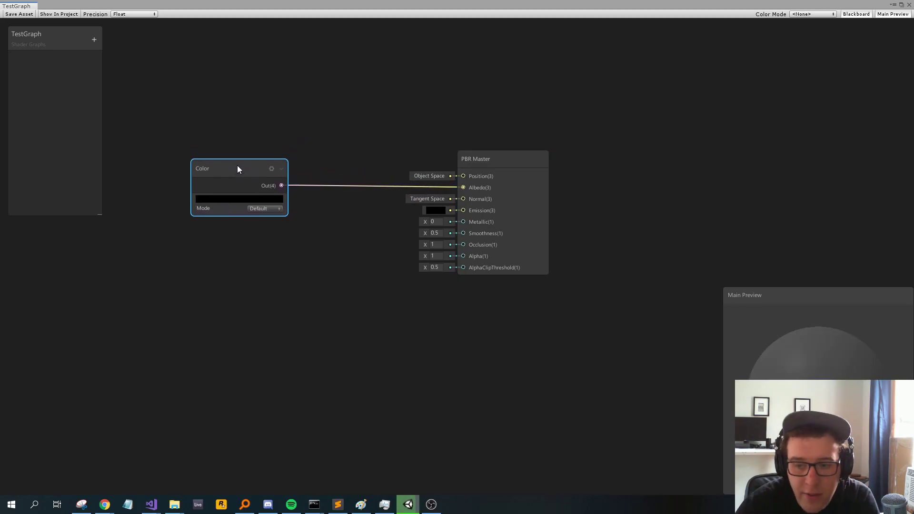
- Set the Color node's color to bright red
left_click(238, 199)
mouse_move(714, 207)
left_mouse_down()
mouse_move(719, 186)
mouse_move(704, 194)
mouse_move(751, 155)
left_mouse_up()
left_click(767, 122)
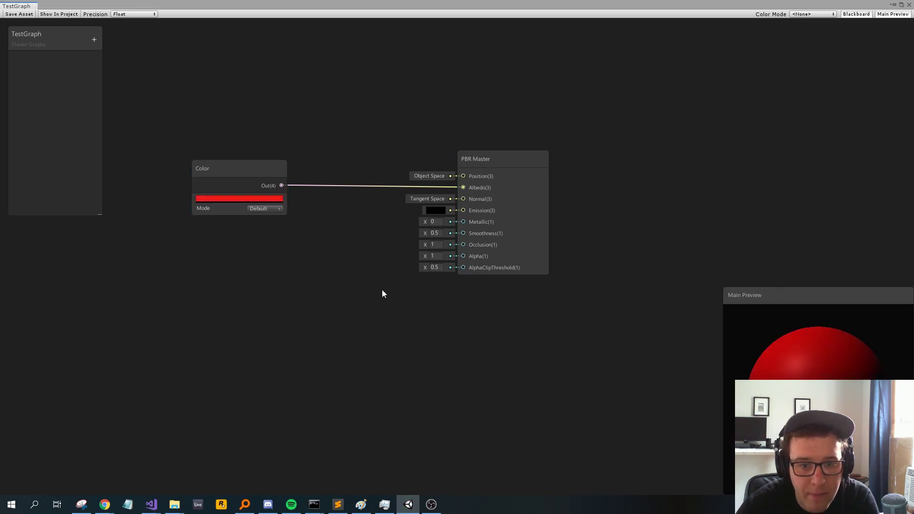
- Add a Time node and place it below the Color node
right_click(230, 305)
left_click(242, 309)
key("space")
type("Time")
left_click(210, 330)
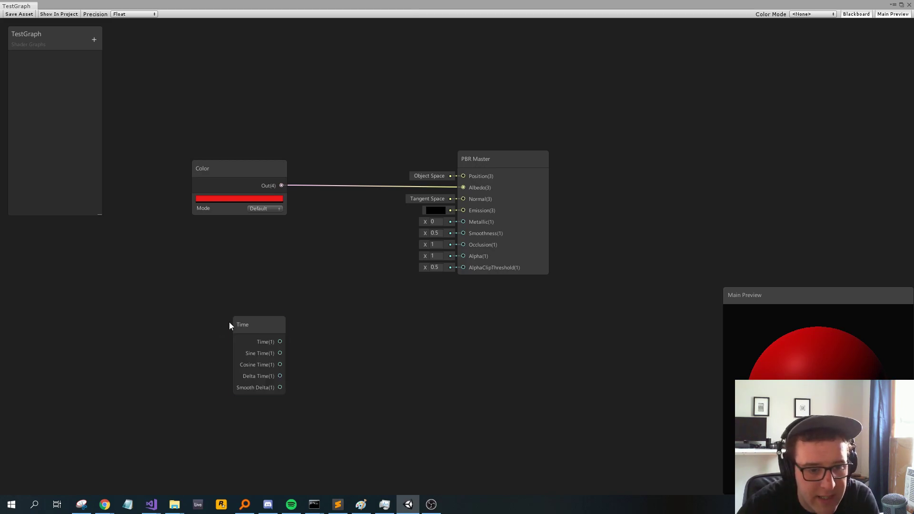
left_click_drag(242, 318, 253, 265)
- Add a Multiply node and place it between the Color and PBR Master nodes
right_click(286, 274)
left_click(310, 279)
type("mult")
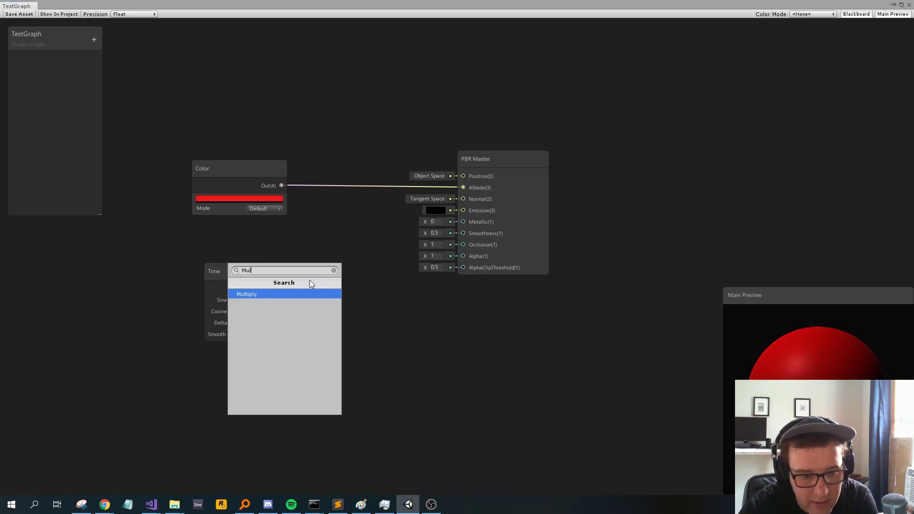
key("Return")
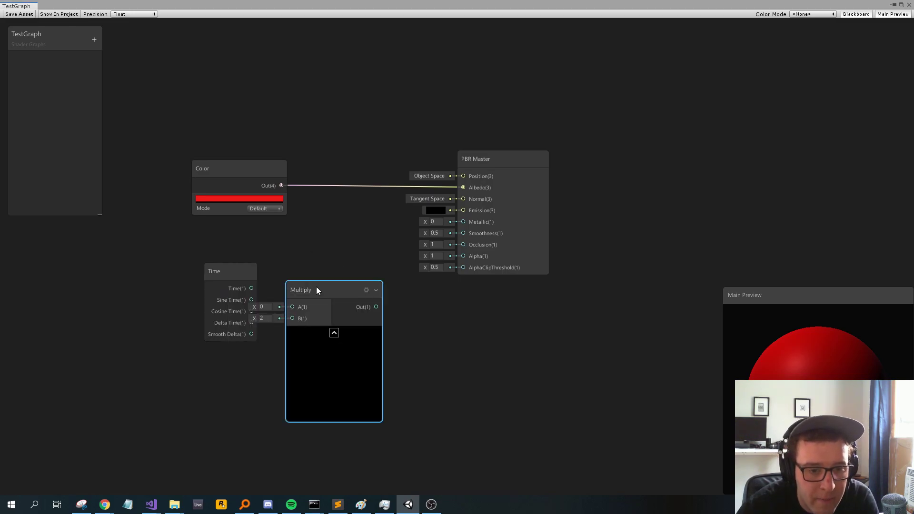
left_click_drag(316, 290, 329, 235)
- Multiply the Color output by the Time node's Sine Time and feed the result into the PBR Master's Albedo
left_click_drag(282, 185, 306, 253)
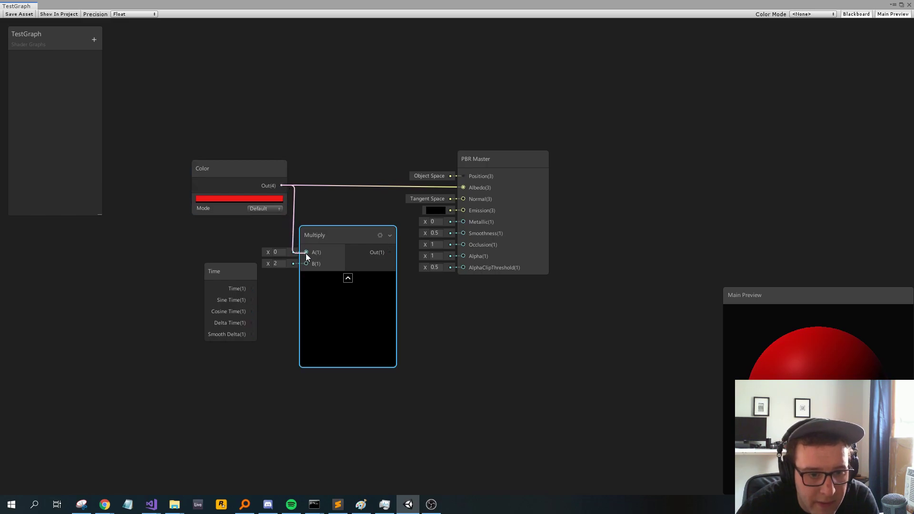
left_click_drag(251, 288, 315, 265)
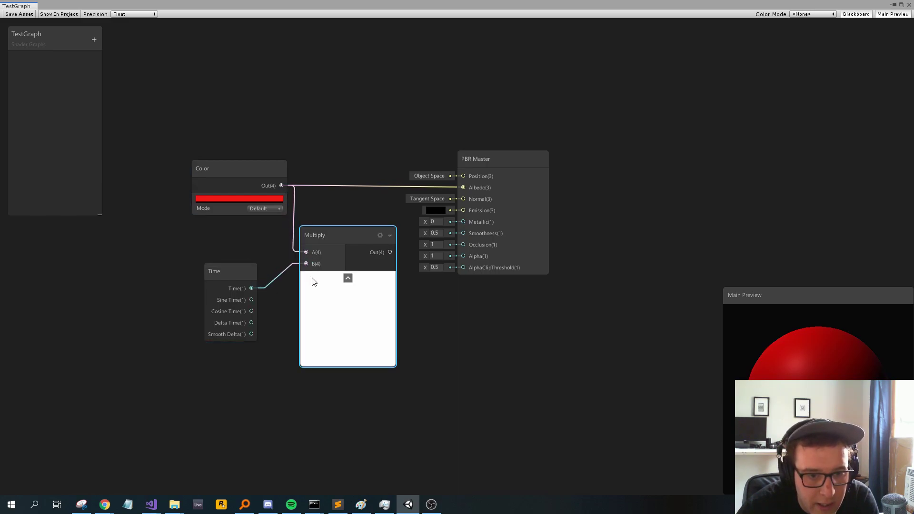
left_click_drag(347, 239, 339, 216)
left_click_drag(238, 271, 203, 272)
left_click_drag(381, 227, 462, 187)
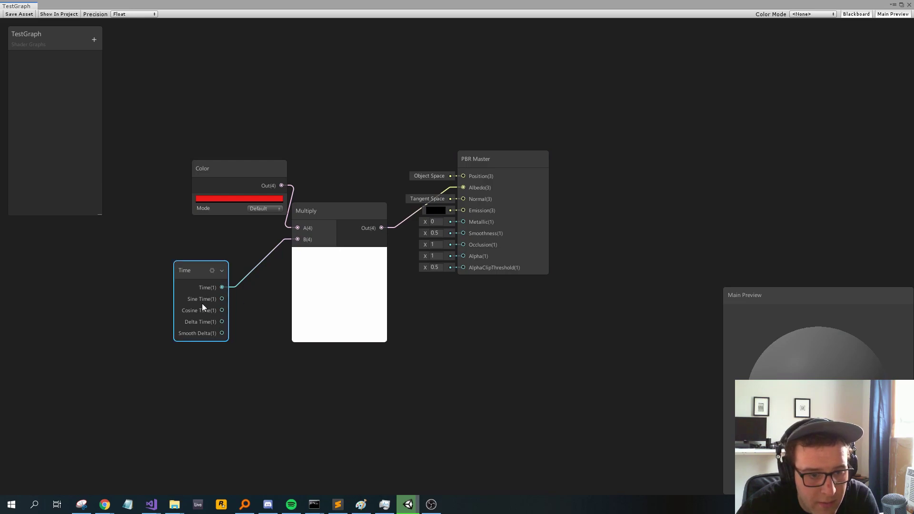
left_click_drag(222, 299, 298, 239)
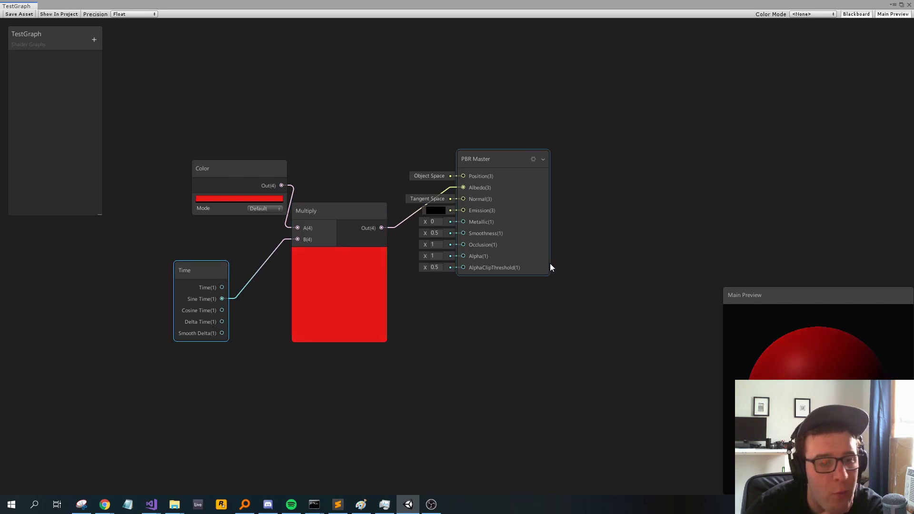
- Insert an Absolute node between the Time node's Sine Time output and the Multiply node's B input
left_click_drag(198, 272, 177, 271)
left_click(217, 326)
right_click(218, 326)
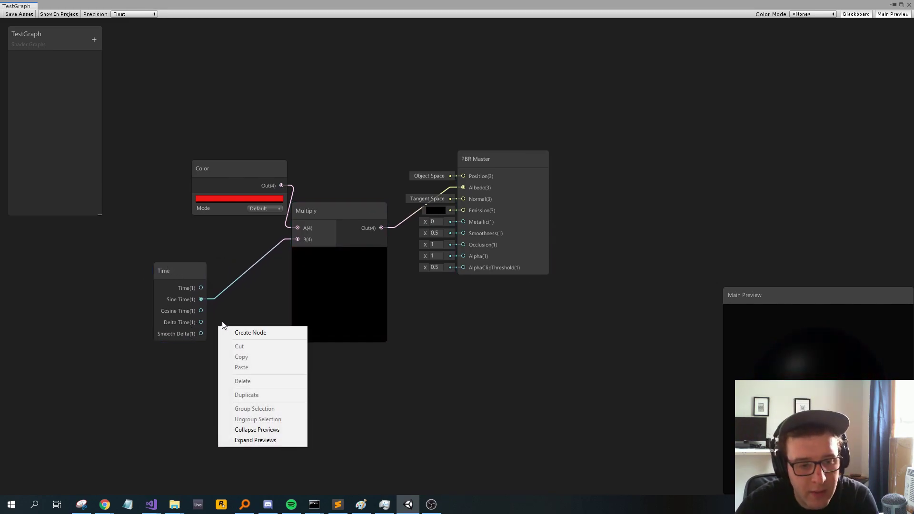
left_click(243, 316)
right_click(243, 315)
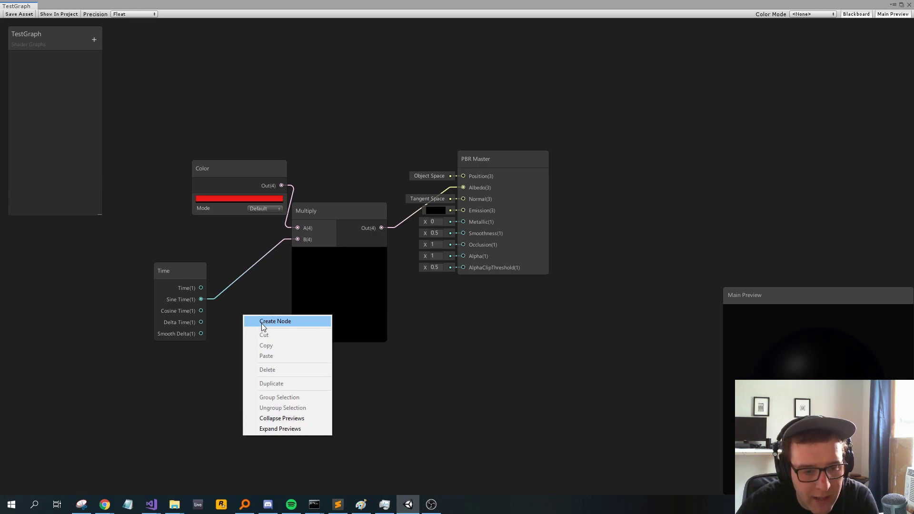
left_click(261, 322)
type("abs")
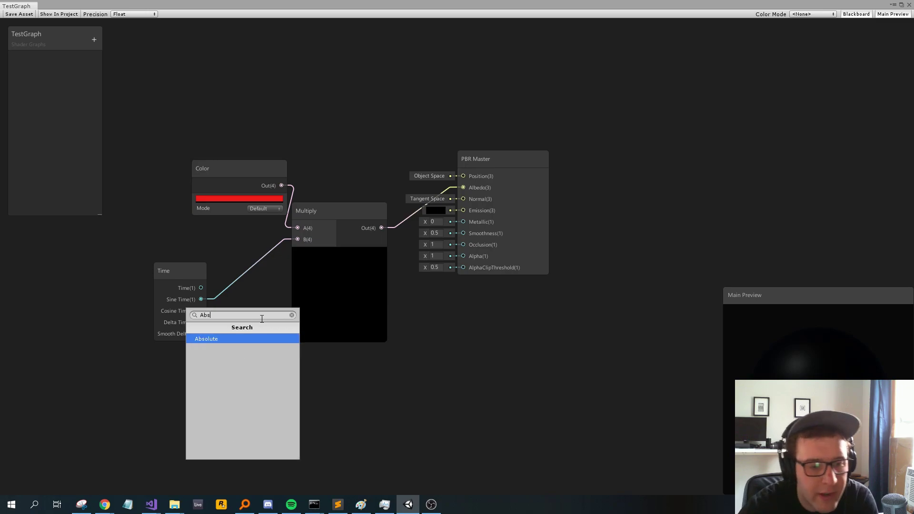
key("Return")
left_click_drag(275, 344, 231, 333)
left_click_drag(188, 275, 175, 350)
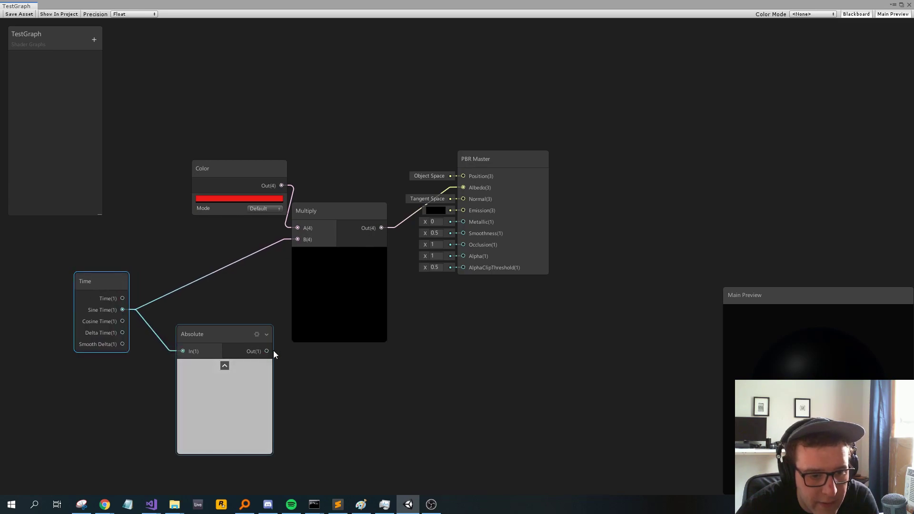
left_click_drag(266, 351, 298, 241)
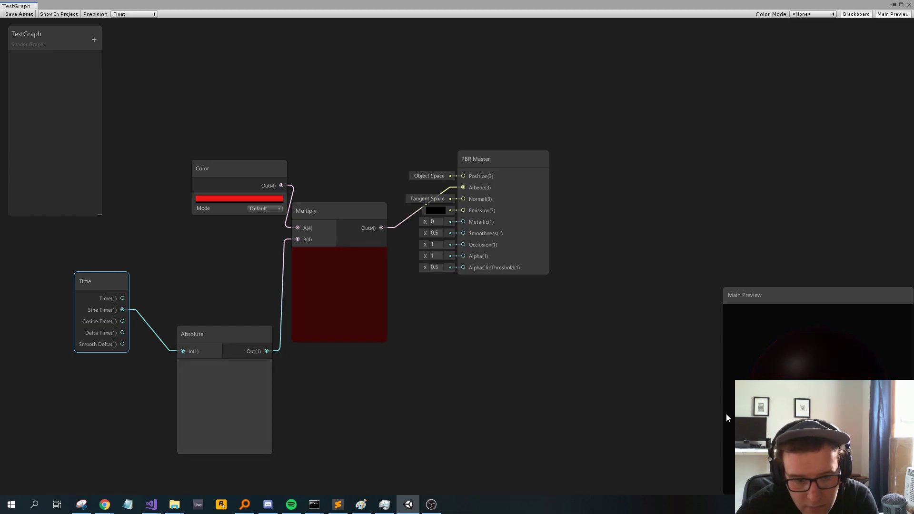
- Change the Color node's color to the blue shade 4B439F
left_click(223, 197)
mouse_move(721, 185)
left_mouse_down()
mouse_move(721, 205)
mouse_move(704, 203)
mouse_move(716, 210)
mouse_move(721, 196)
left_mouse_up()
mouse_move(704, 246)
left_mouse_down()
mouse_move(689, 243)
mouse_move(697, 245)
left_mouse_up()
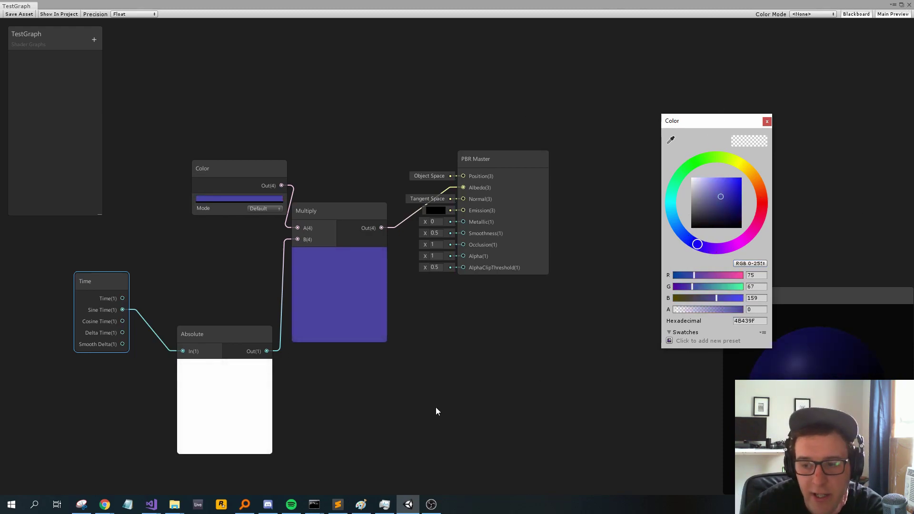
- Close the TestGraph shader editor, saving its changes, and clear the selection in the scene
mouse_move(432, 509)
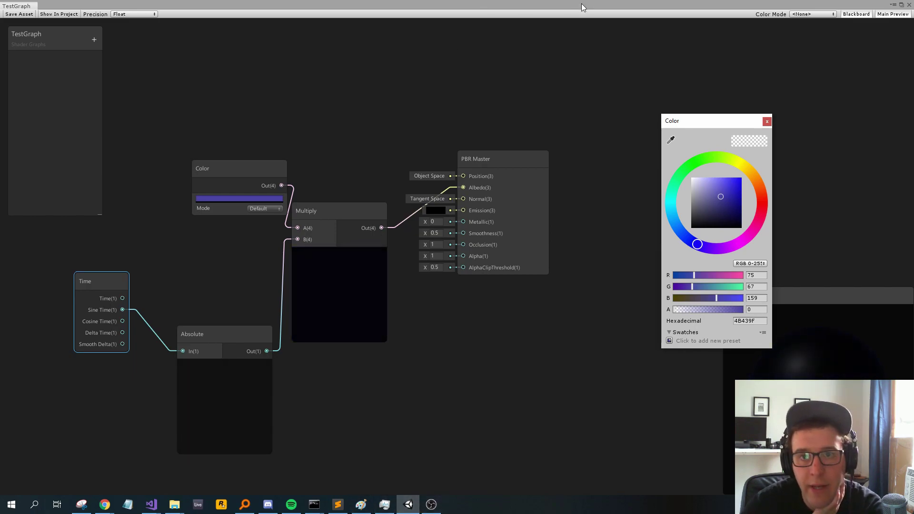
left_click(900, 4)
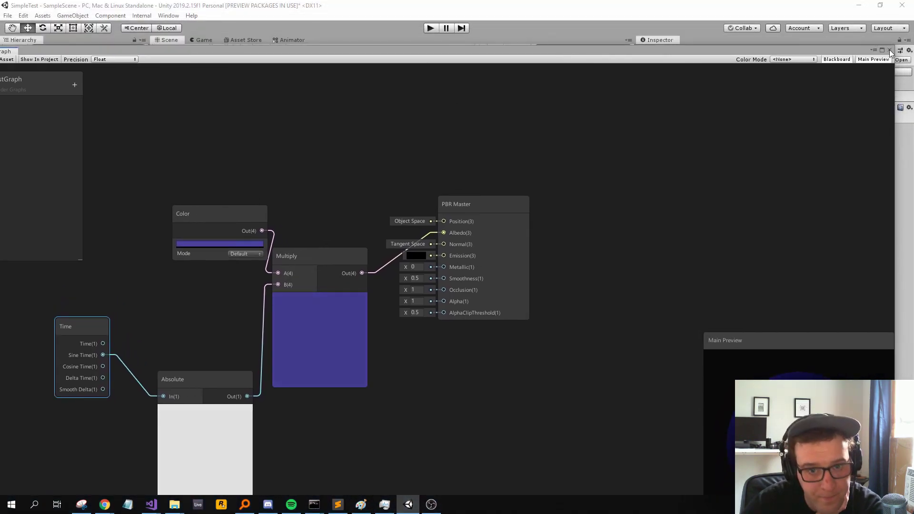
left_click(889, 49)
left_click(475, 269)
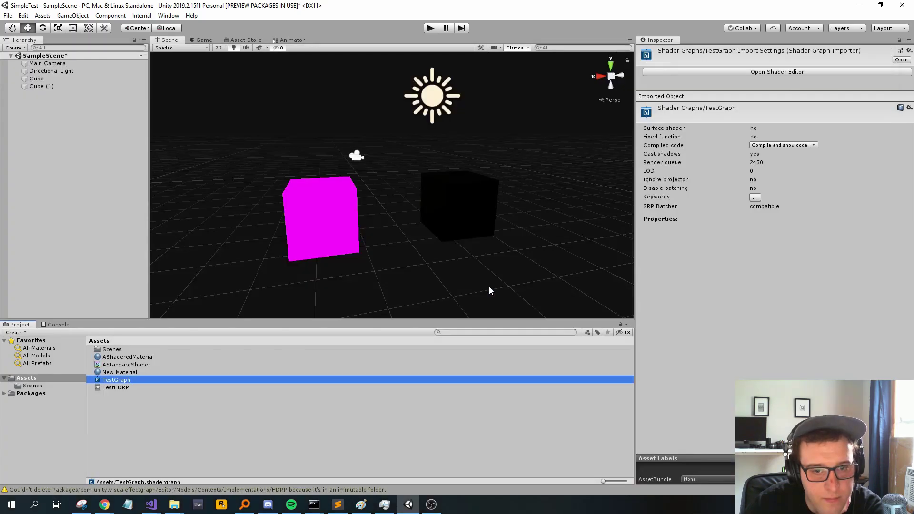
left_click(390, 255)
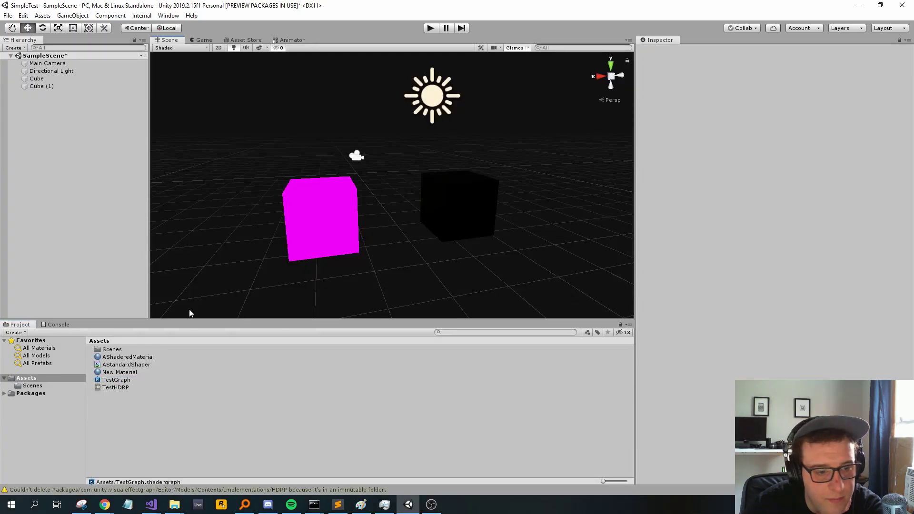
right_click(107, 379)
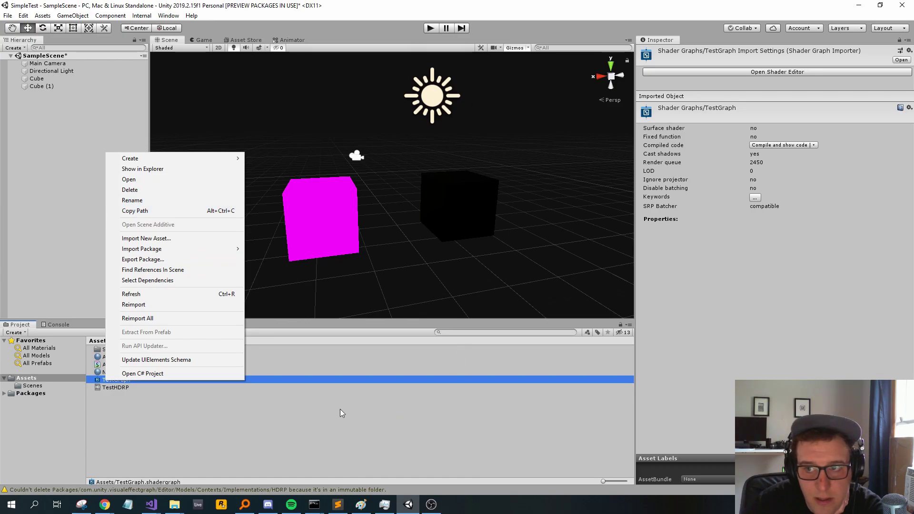
left_click(306, 409)
left_click_drag(108, 380, 167, 428)
left_click(135, 422)
left_click(119, 372)
left_click(119, 382)
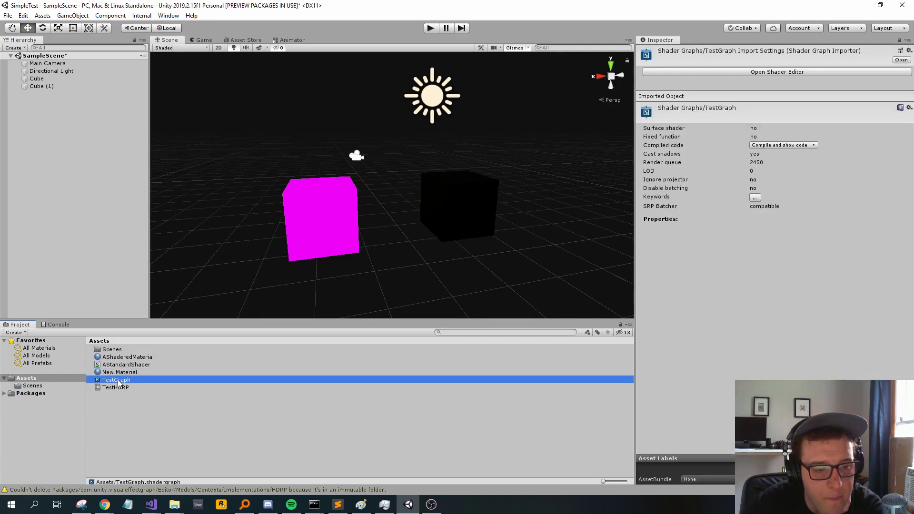
right_click(119, 383)
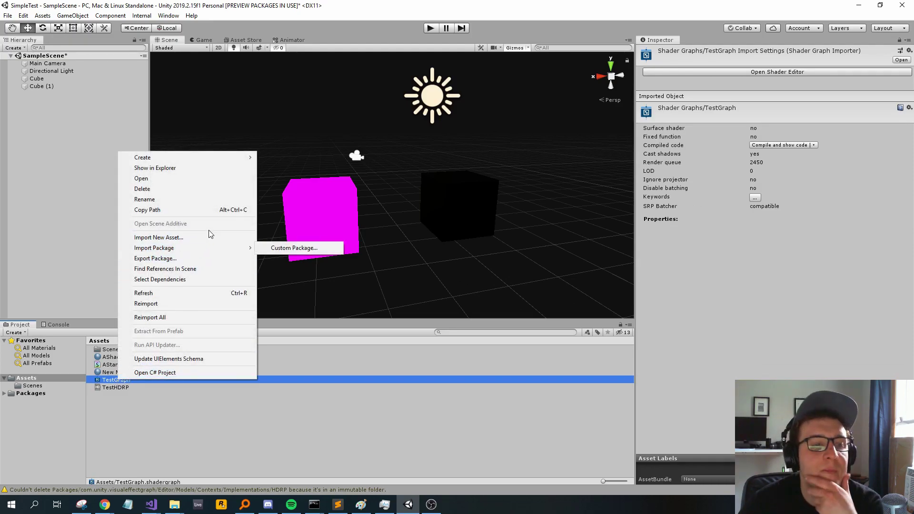
mouse_move(205, 161)
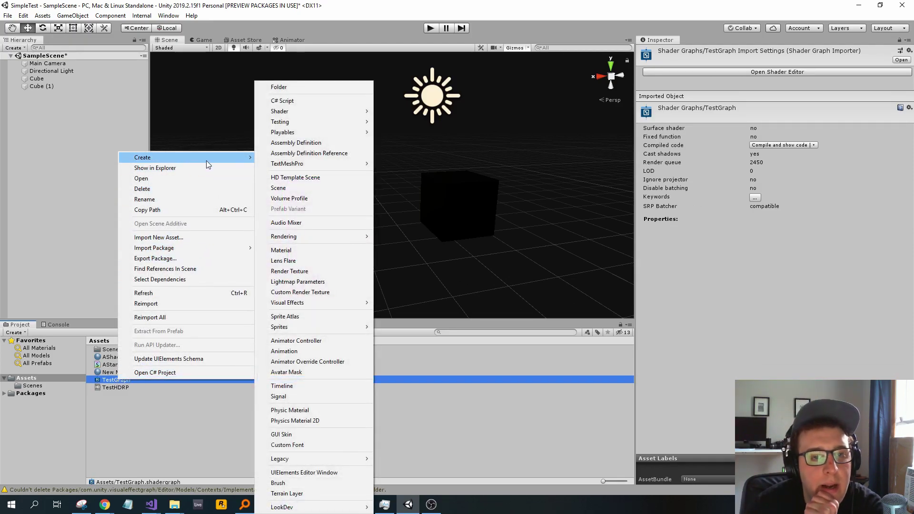
left_click(224, 435)
- Create a material named FlashingMaterial in the Assets folder and assign the TestGraph shader to it
right_click(183, 433)
mouse_move(227, 218)
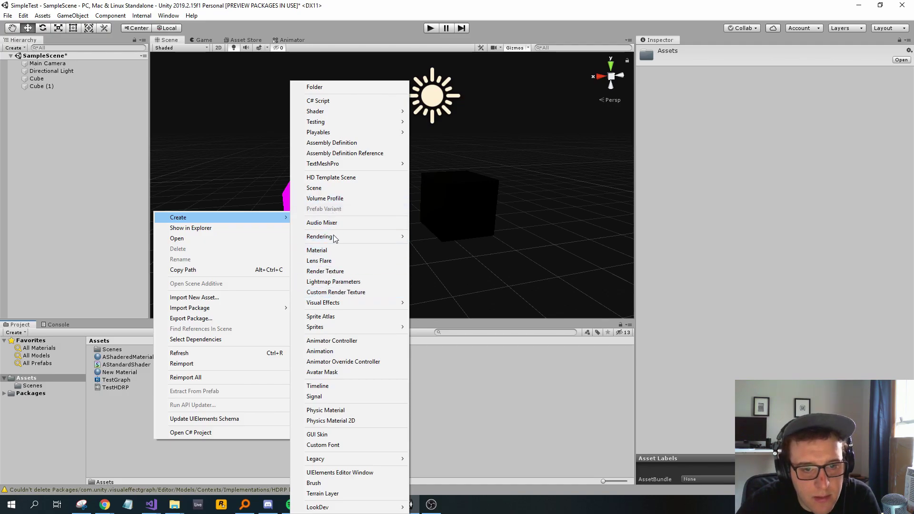
left_click(335, 250)
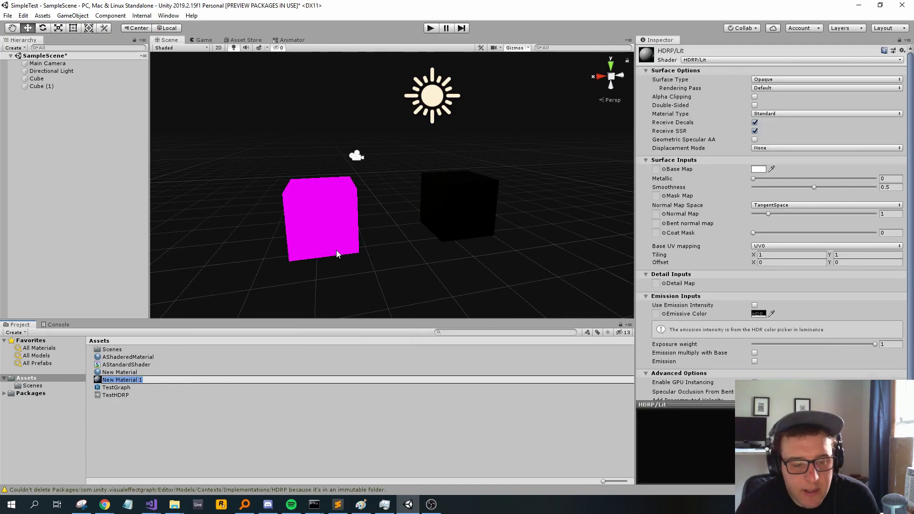
type("Flashi")
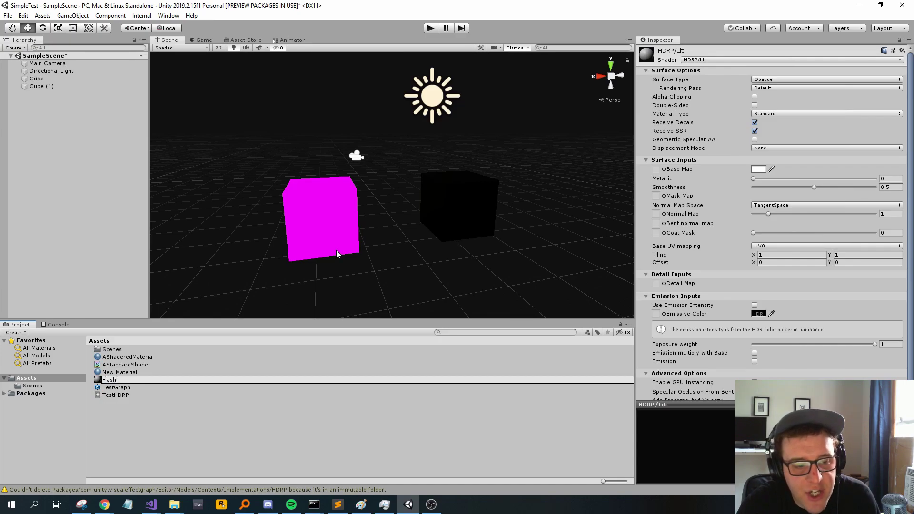
type("ngMateri")
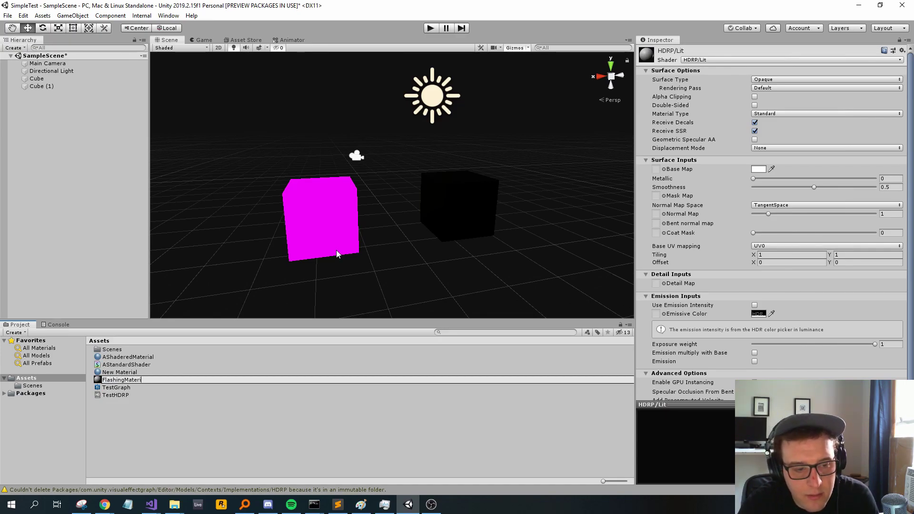
type("al")
key("Return")
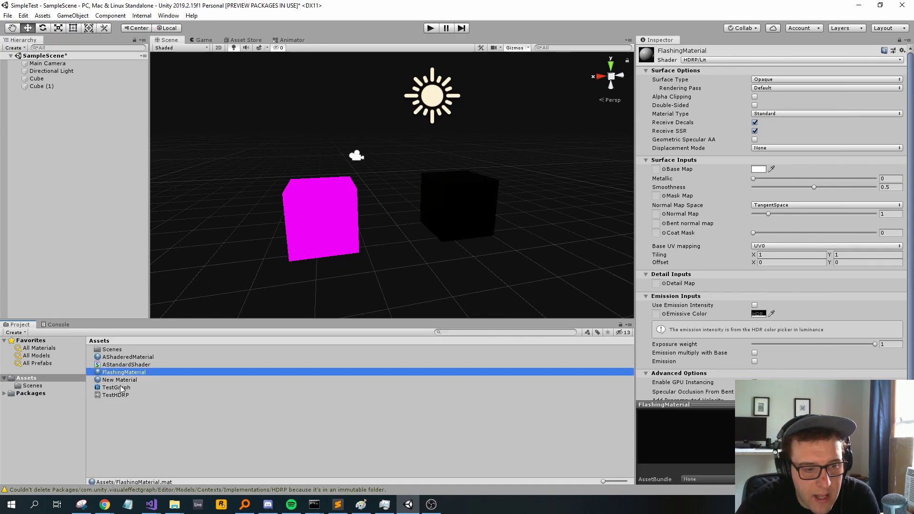
left_click_drag(113, 388, 130, 374)
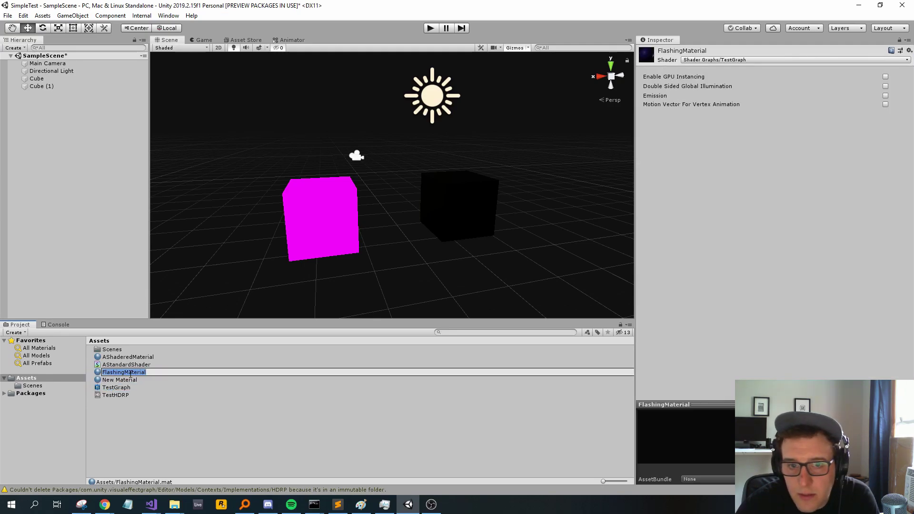
left_click(133, 373)
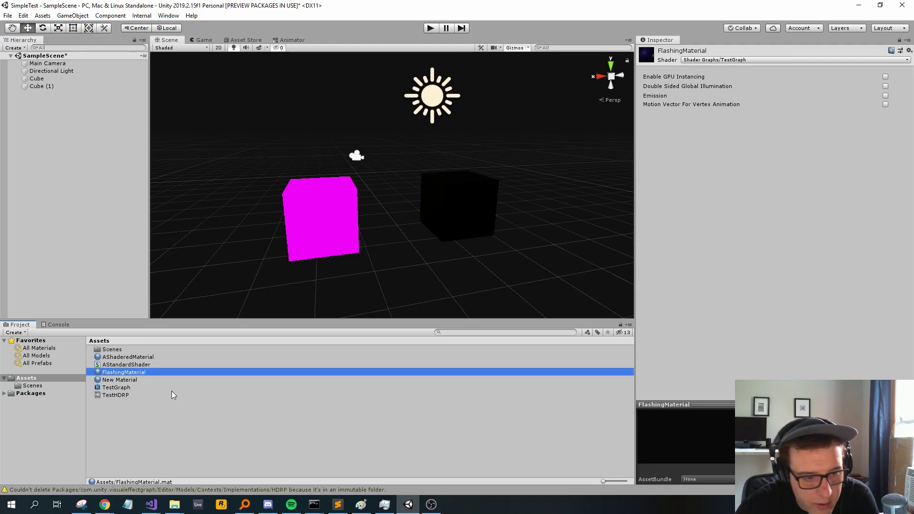
- Apply FlashingMaterial to the magenta cube and run the scene in Play mode
left_click_drag(130, 373, 359, 256)
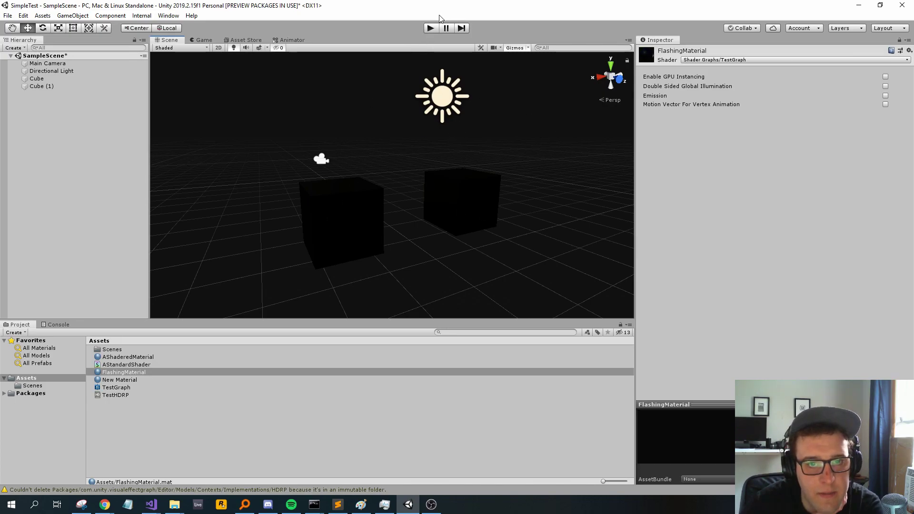
left_click(430, 28)
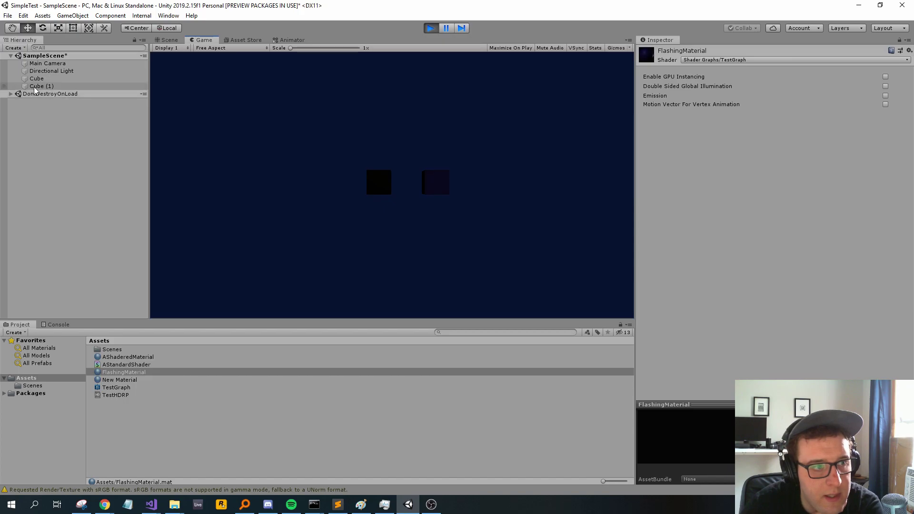
- Move the Main Camera to about X -0.46, Y 4.49, Z -7.76 while the scene runs, to view both cubes from above
left_click(52, 64)
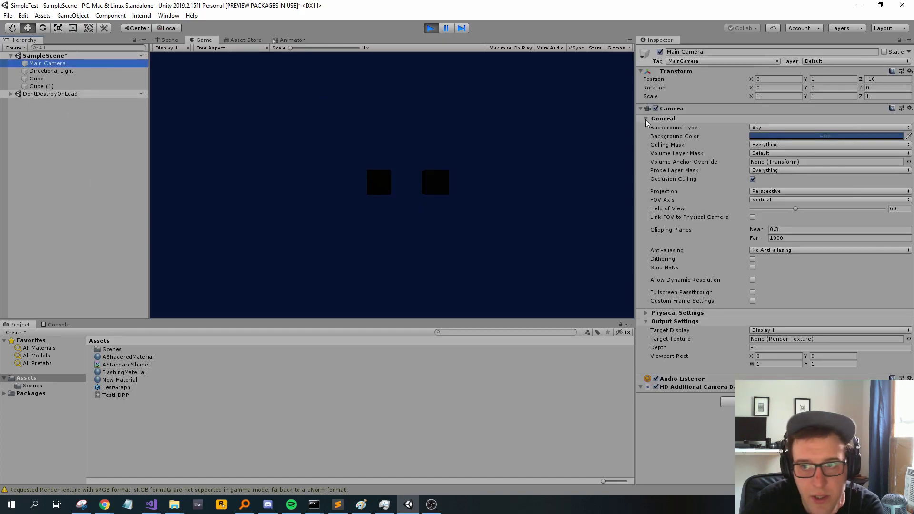
left_click_drag(753, 80, 745, 81)
left_click_drag(811, 79, 896, 105)
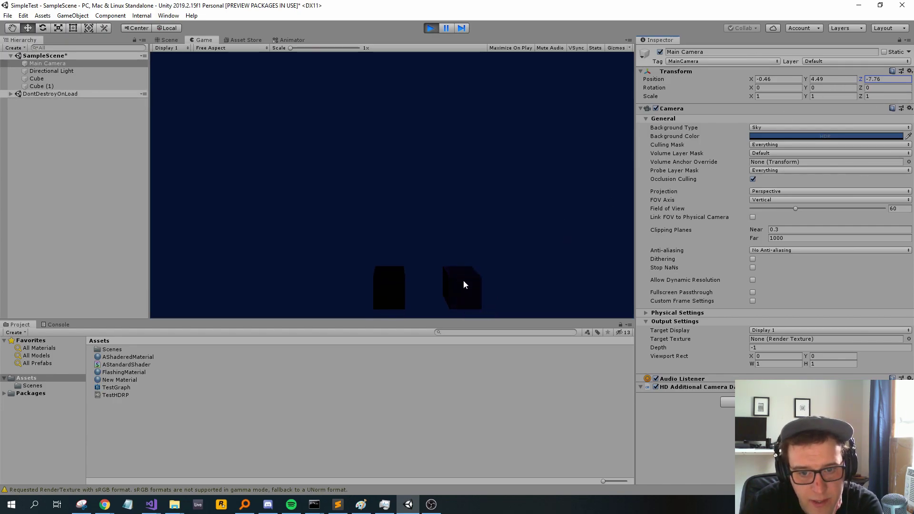
- Stop Play mode and clear the selection in the scene
left_click(430, 27)
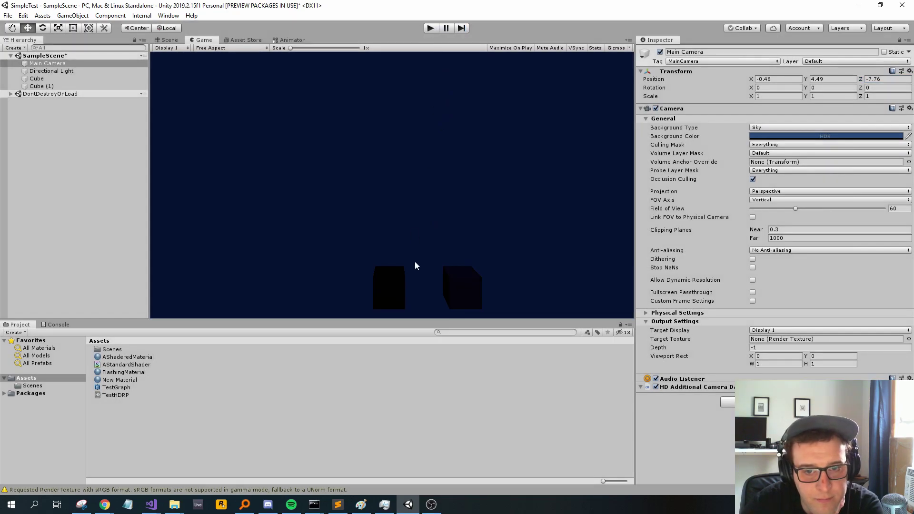
left_click(421, 258)
scroll(425, 255, "down", 2)
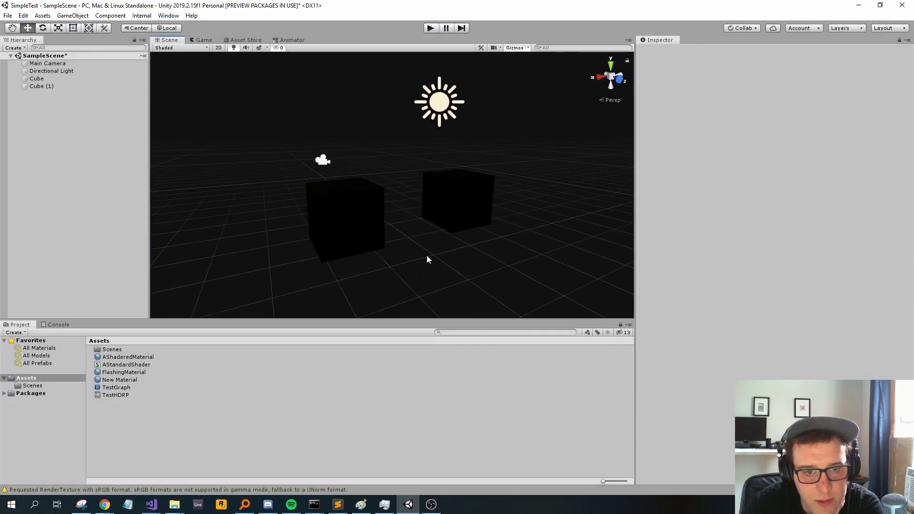
scroll(437, 250, "down", 1)
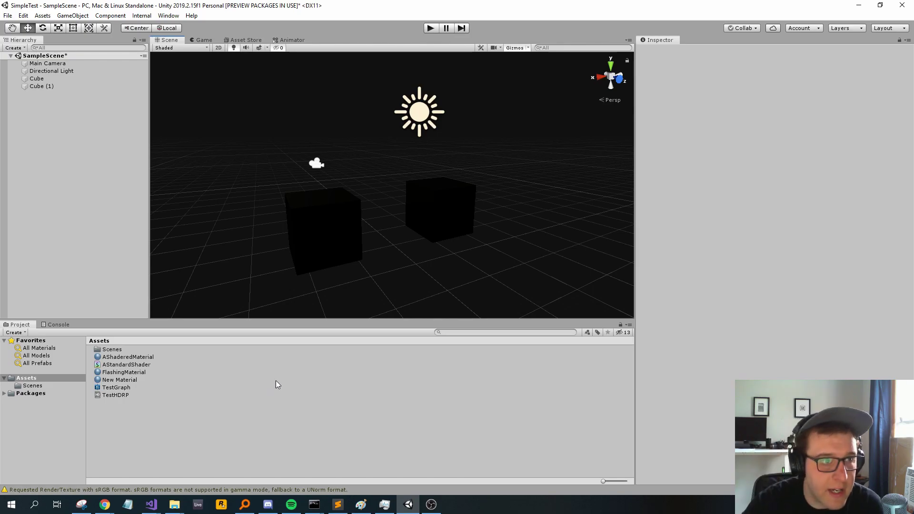
scroll(434, 220, "down", 2)
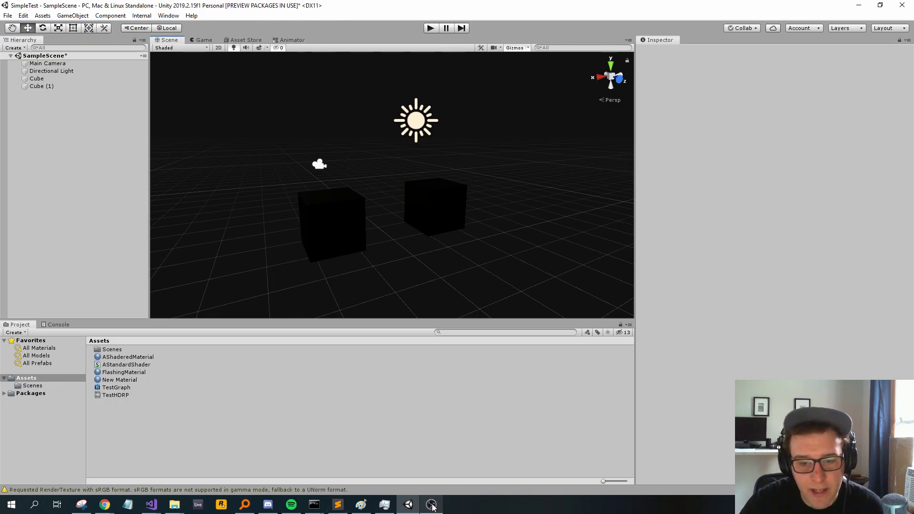
mouse_move(433, 504)
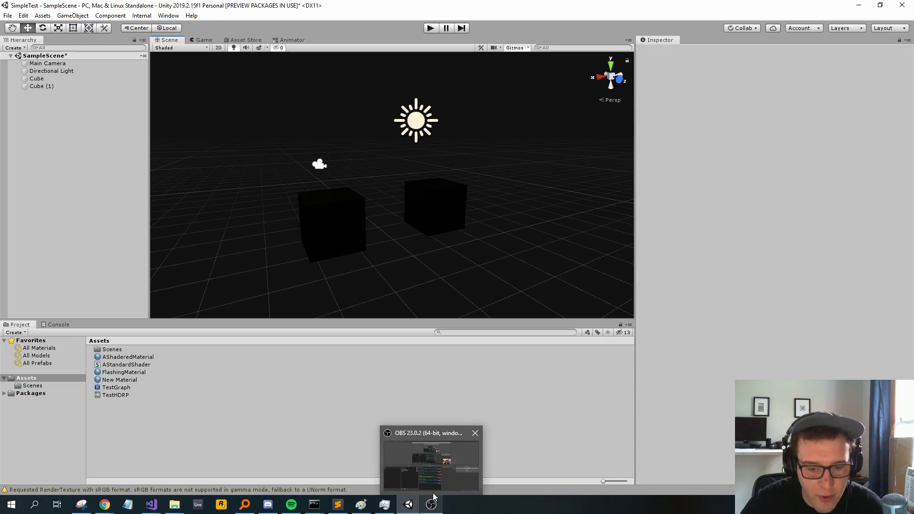